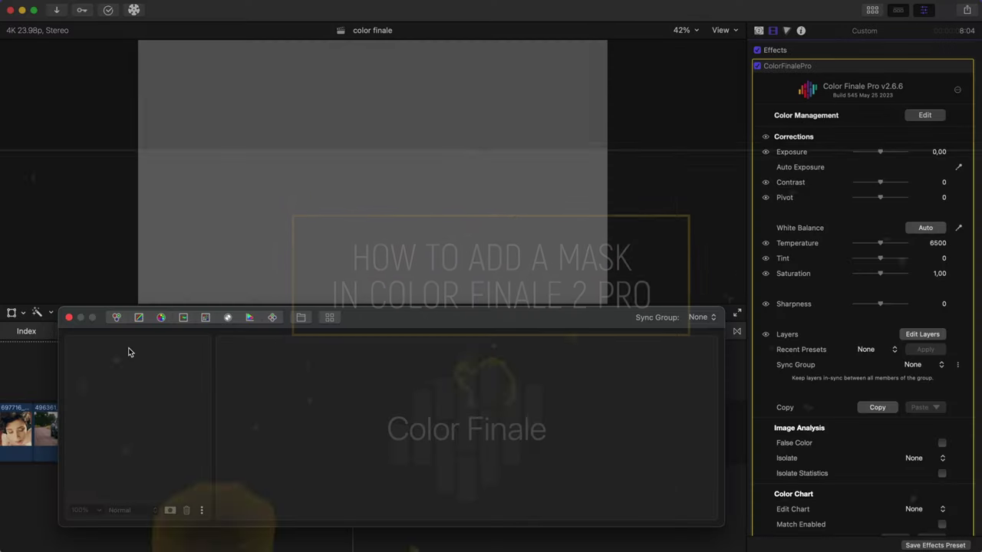
Add a Color Wheels layer with a mask, pull its Gain down toward teal, and open its mask panel.
{"action": "left_click", "coordinate": [116, 317]}
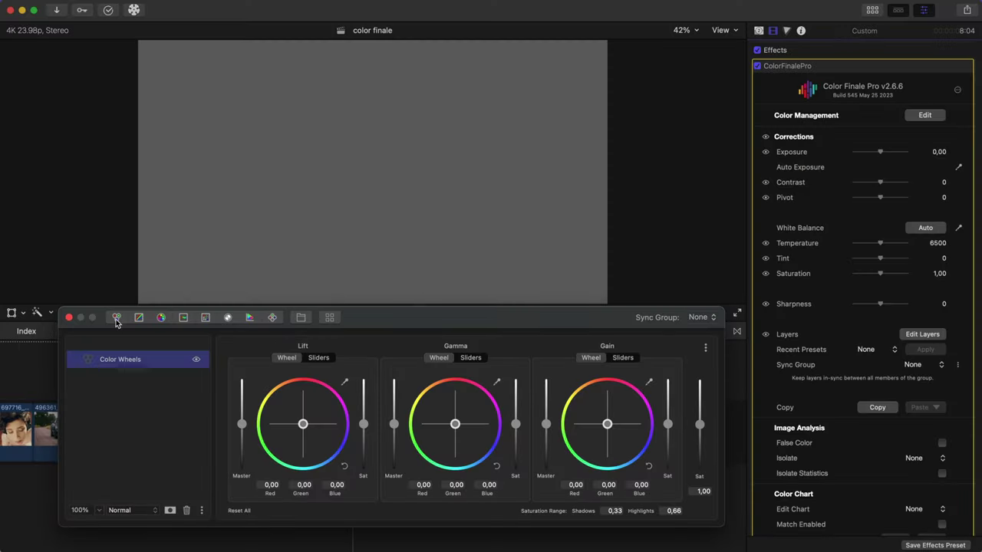
{"action": "right_click", "coordinate": [154, 366]}
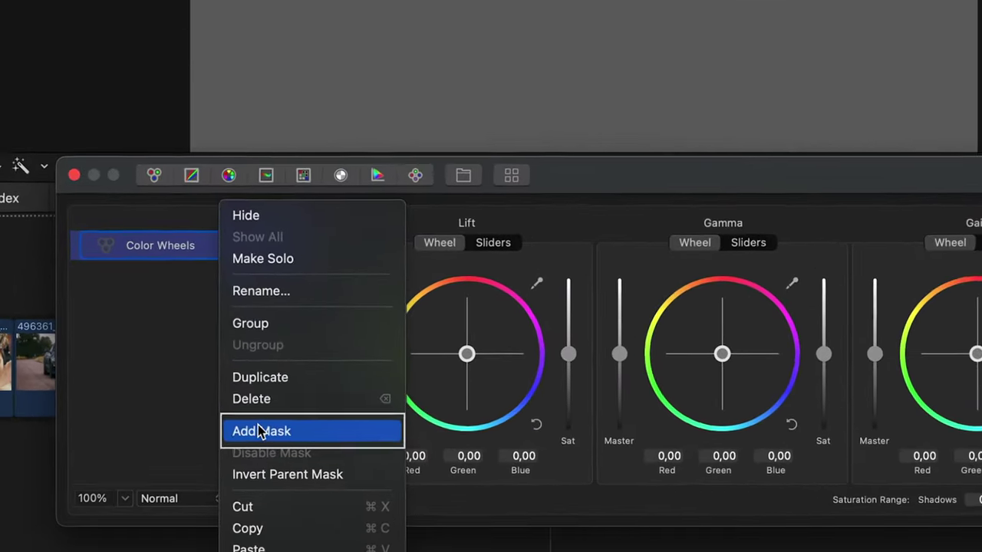
{"action": "left_click", "coordinate": [265, 429]}
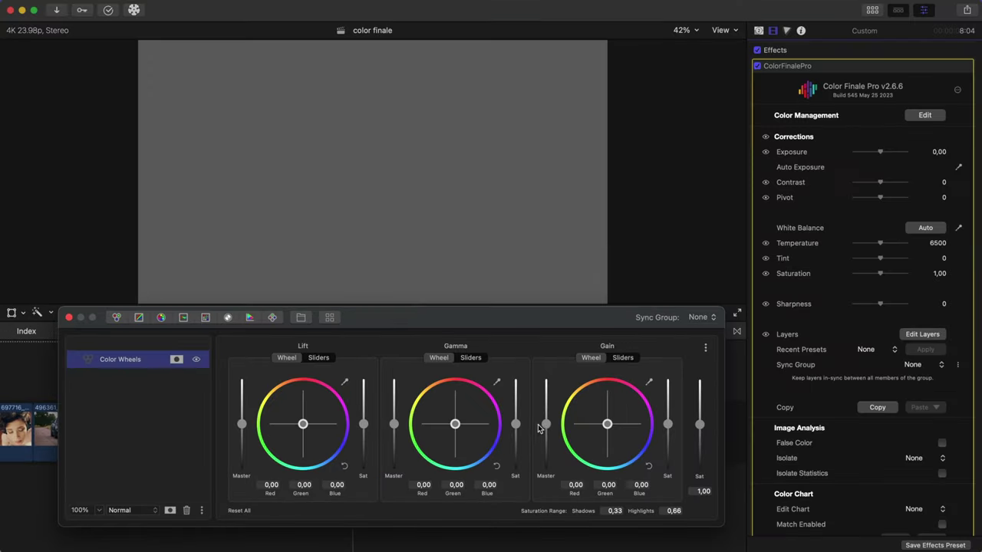
{"action": "left_click_drag", "start_coordinate": [546, 434], "coordinate": [546, 438]}
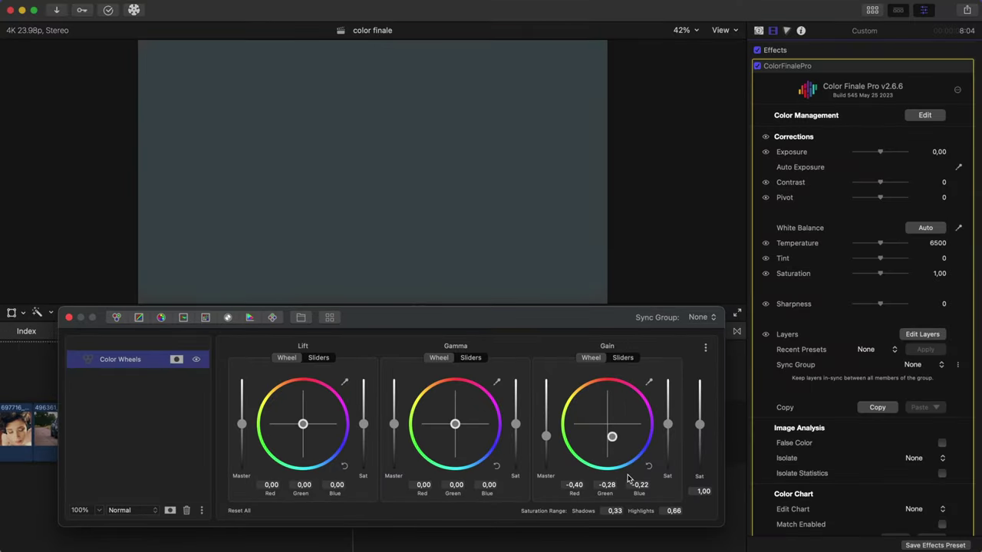
{"action": "left_click", "coordinate": [176, 360]}
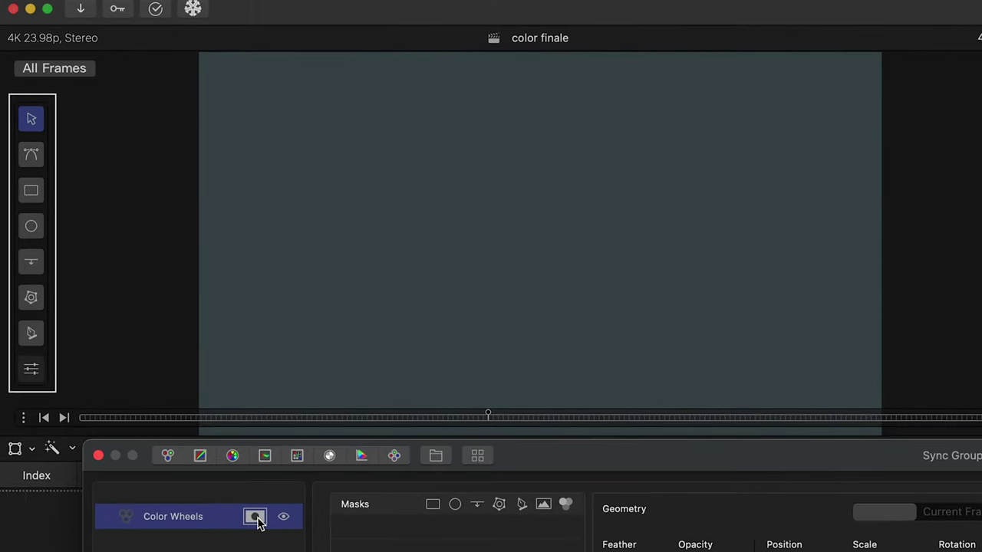
Draw a rectangle mask at upper left, an overlapping ellipse, and an edge mask at the left.
{"action": "left_click", "coordinate": [35, 193]}
{"action": "left_click_drag", "start_coordinate": [243, 147], "coordinate": [435, 257]}
{"action": "left_click", "coordinate": [32, 226]}
{"action": "left_click_drag", "start_coordinate": [502, 200], "coordinate": [366, 323]}
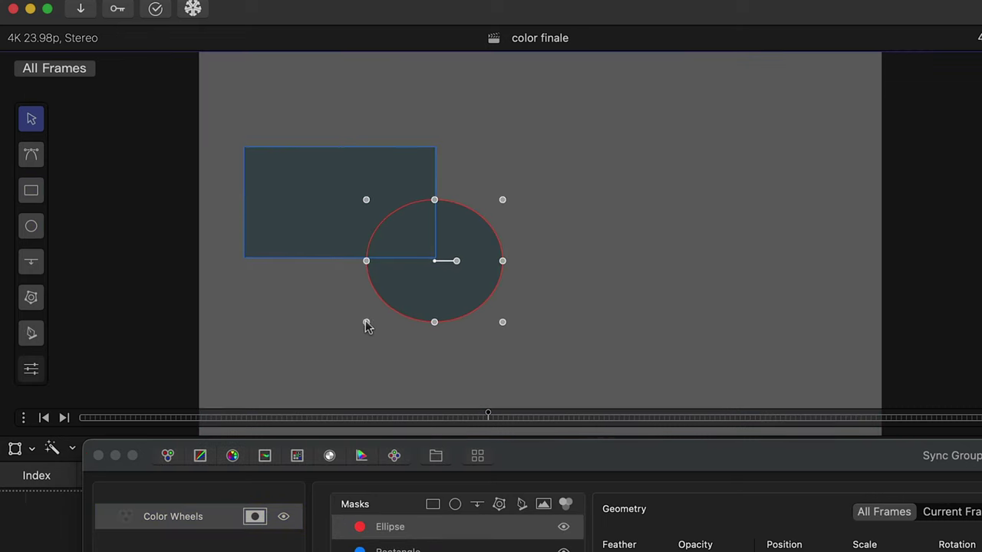
{"action": "left_click", "coordinate": [30, 261]}
{"action": "mouse_move", "coordinate": [270, 235]}
{"action": "left_mouse_down"}
{"action": "mouse_move", "coordinate": [127, 232]}
{"action": "mouse_move", "coordinate": [324, 230]}
{"action": "left_mouse_up"}
Draw a closed five-point B-spline blob mask on the right side of the frame.
{"action": "key", "text": "b"}
{"action": "left_click", "coordinate": [653, 154]}
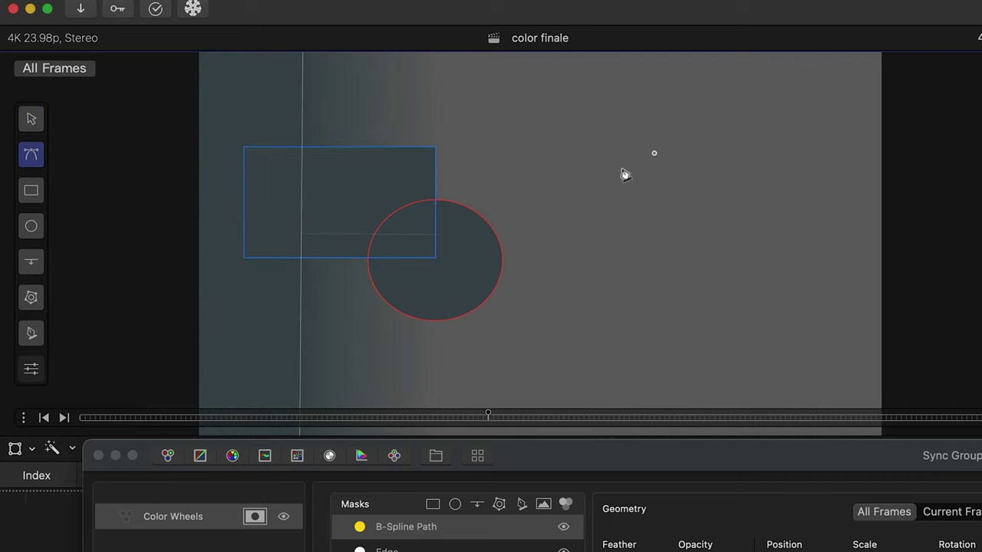
{"action": "left_click", "coordinate": [619, 266]}
{"action": "left_click", "coordinate": [733, 301]}
{"action": "left_click", "coordinate": [780, 198]}
{"action": "left_click", "coordinate": [755, 125]}
{"action": "left_click", "coordinate": [681, 93]}
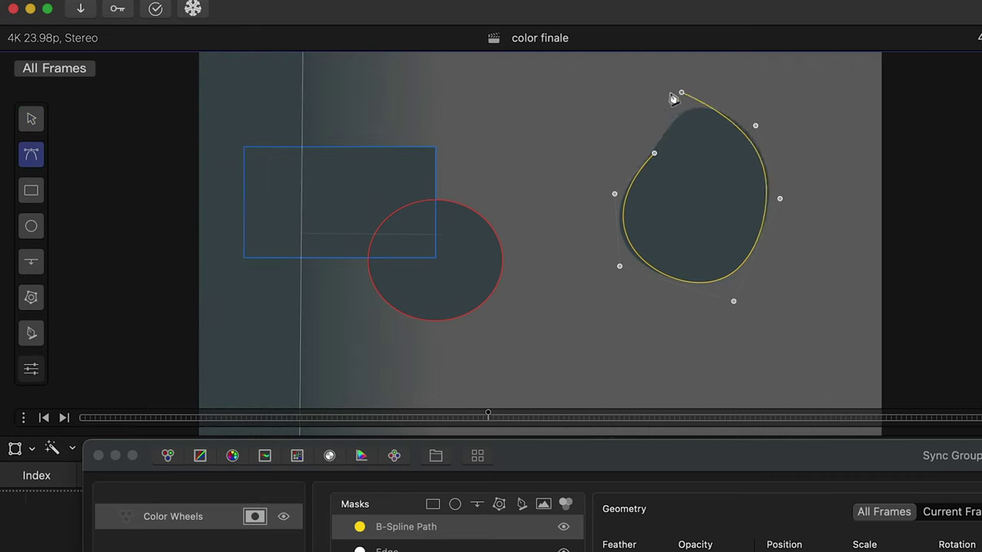
Draw a closed Bezier mask below the ellipse, then add an Image Mask and an HSL Mask.
{"action": "key", "text": "p"}
{"action": "left_click", "coordinate": [526, 260]}
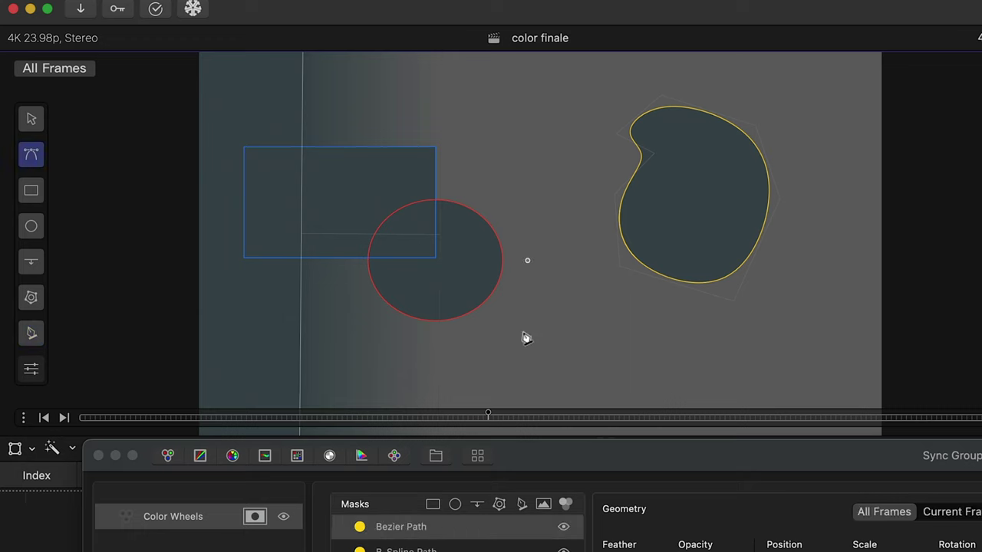
{"action": "left_click", "coordinate": [561, 380]}
{"action": "left_click", "coordinate": [635, 384]}
{"action": "left_click", "coordinate": [639, 303]}
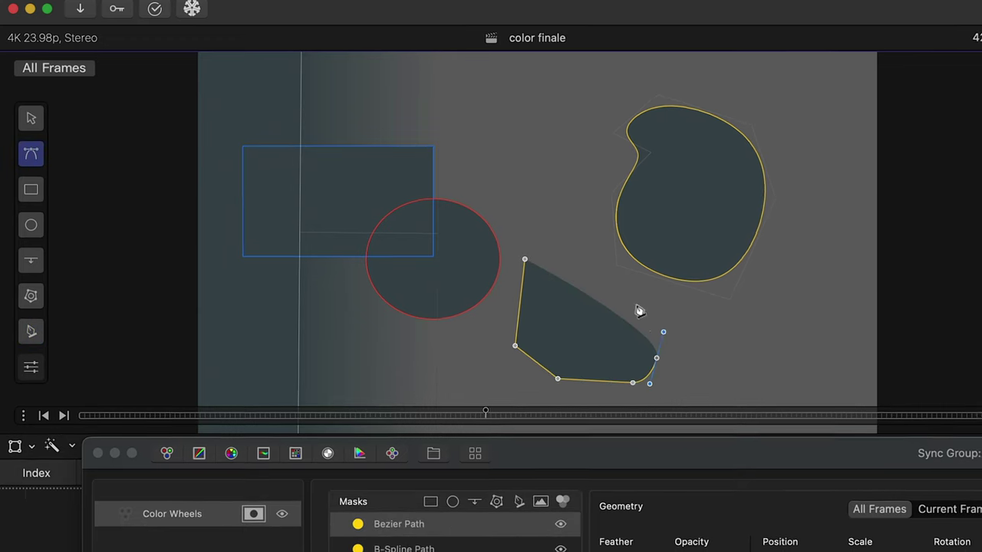
{"action": "left_click", "coordinate": [607, 245]}
{"action": "left_click", "coordinate": [533, 229]}
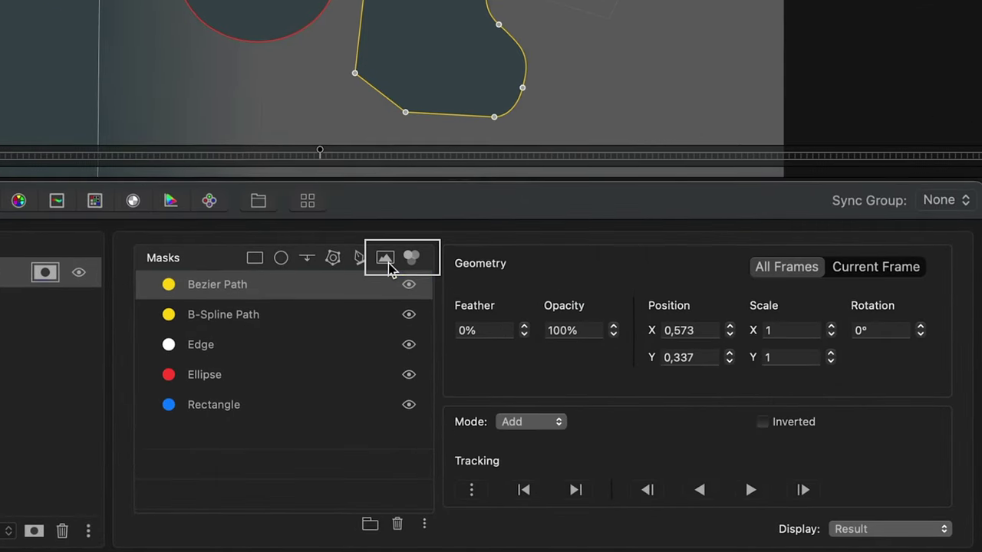
{"action": "left_click", "coordinate": [385, 259]}
{"action": "left_click", "coordinate": [412, 258]}
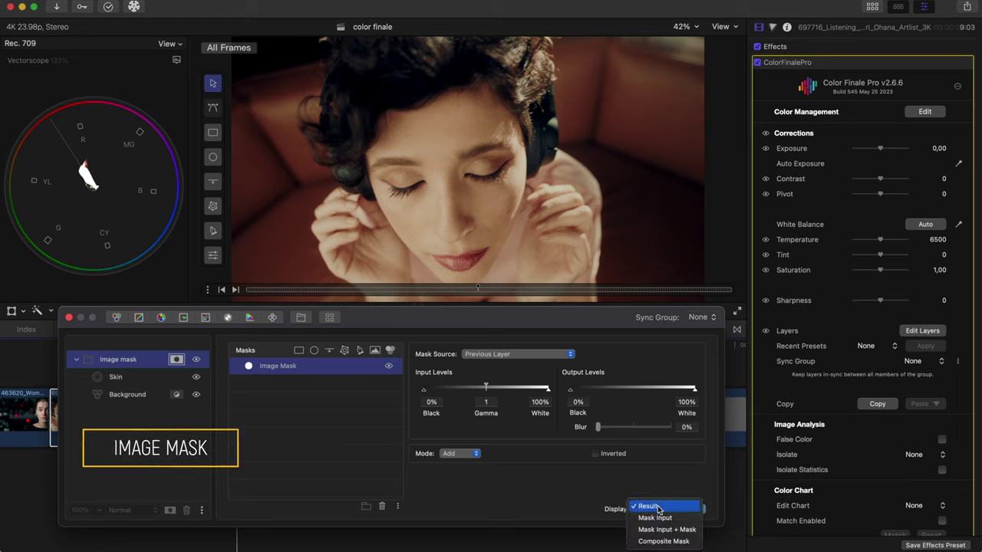
Tune the image mask levels: raise gamma and black input, lower the white output.
{"action": "mouse_move", "coordinate": [486, 388]}
{"action": "left_mouse_down"}
{"action": "mouse_move", "coordinate": [536, 389]}
{"action": "mouse_move", "coordinate": [527, 390]}
{"action": "left_mouse_up"}
{"action": "left_click_drag", "start_coordinate": [434, 394], "coordinate": [440, 393]}
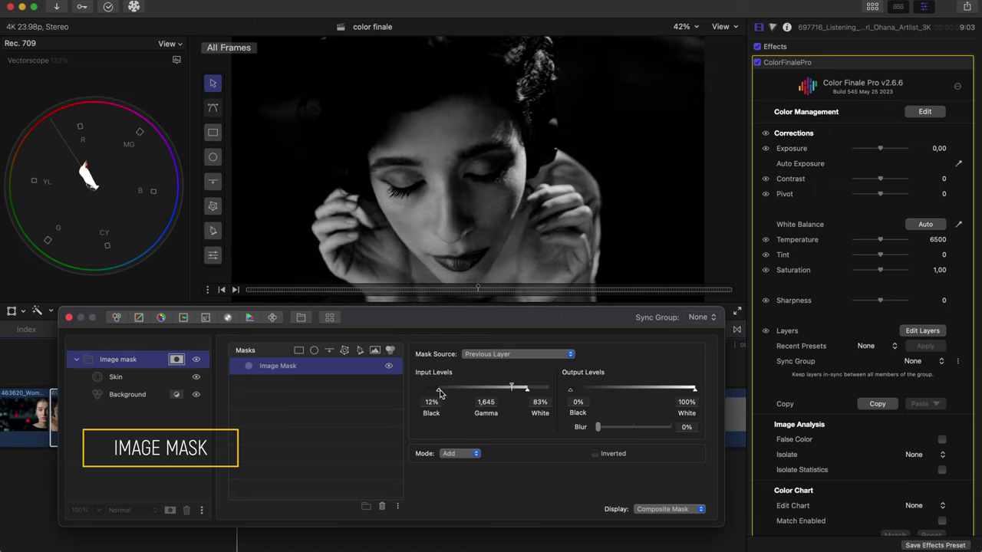
{"action": "left_click_drag", "start_coordinate": [696, 394], "coordinate": [683, 393]}
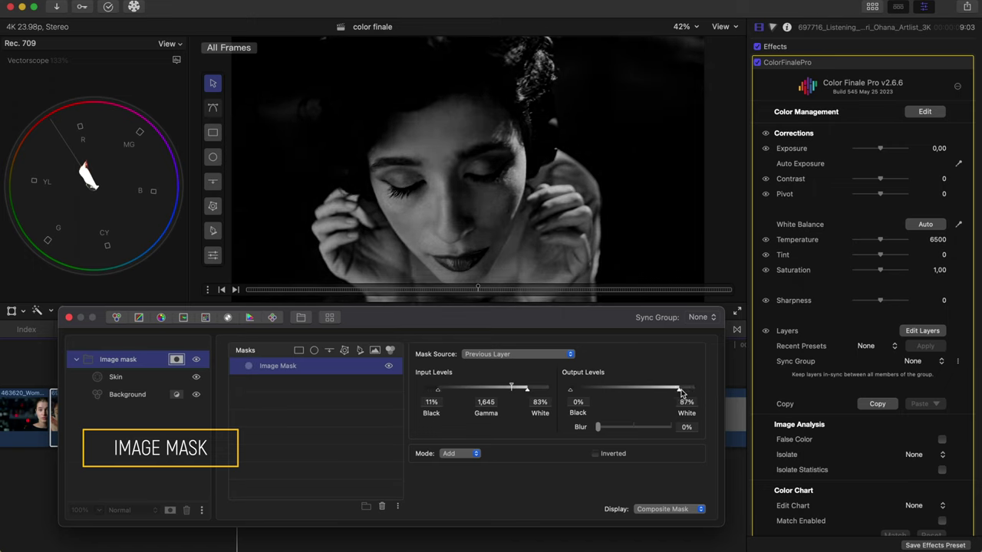
Isolate a rectangle to measure the forehead's average colour, select the Skin layer, then reopen Isolate to turn it off.
{"action": "left_click", "coordinate": [912, 454]}
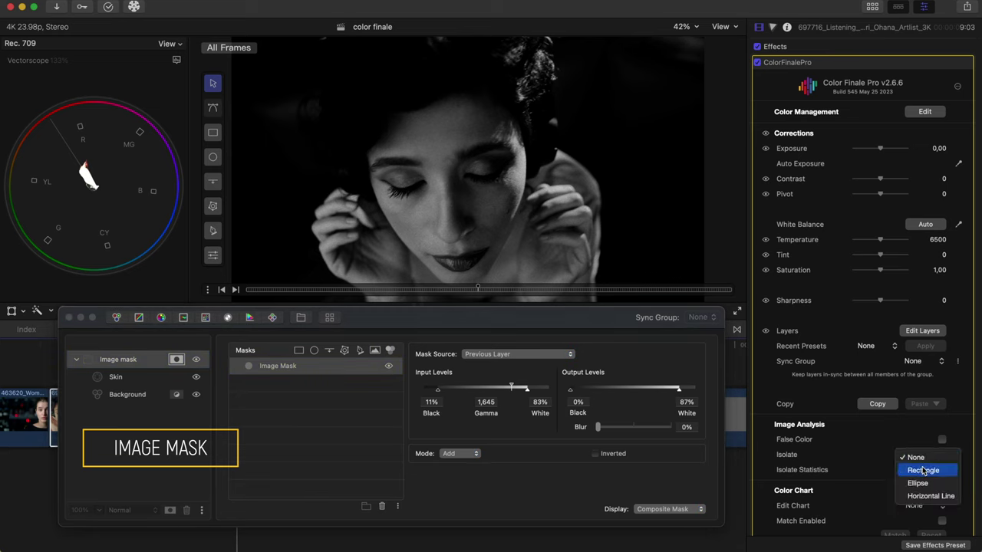
{"action": "left_click", "coordinate": [922, 471]}
{"action": "left_click", "coordinate": [136, 377]}
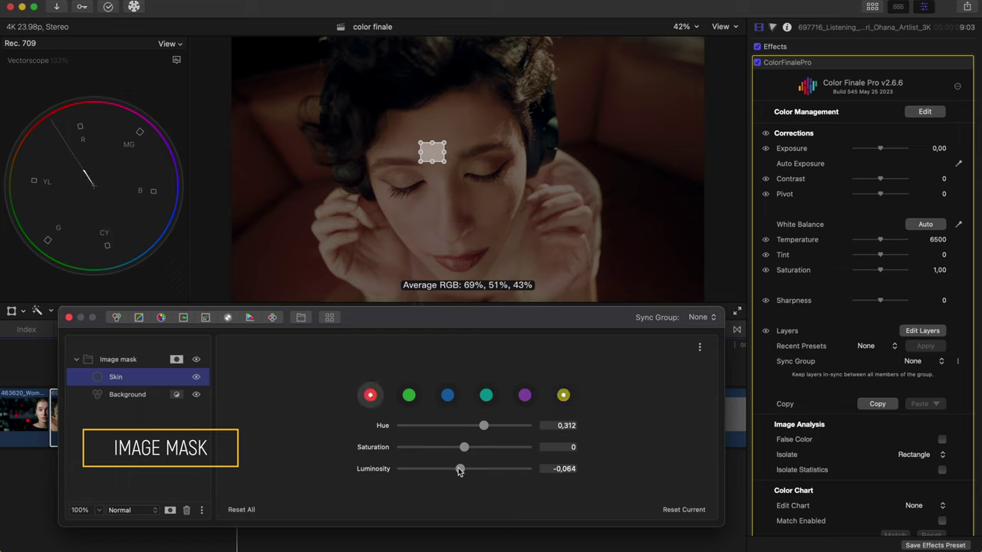
{"action": "left_click", "coordinate": [904, 452]}
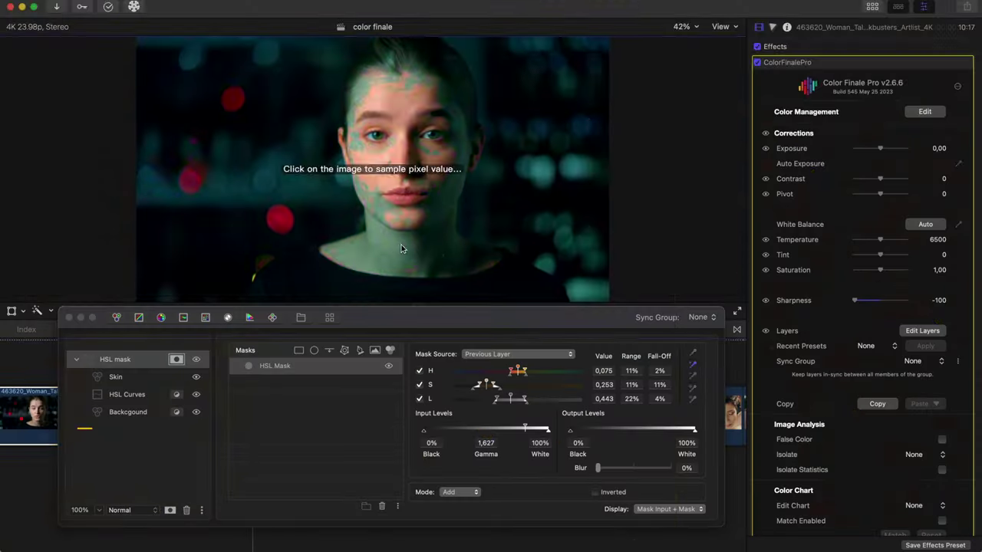
Sample four skin areas on the woman's face so the HSL mask selects her skin.
{"action": "left_click", "coordinate": [401, 249]}
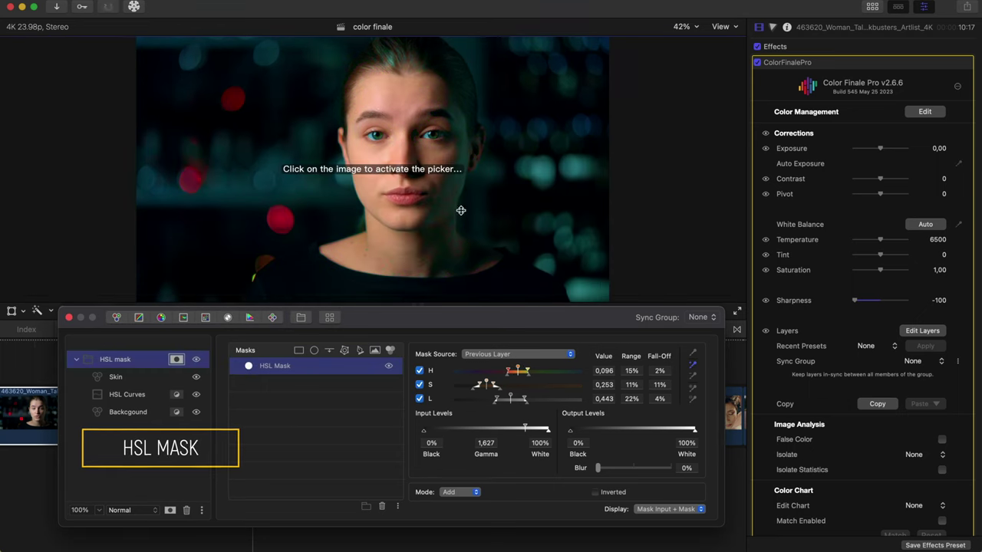
{"action": "left_click", "coordinate": [460, 210]}
{"action": "left_click", "coordinate": [441, 240]}
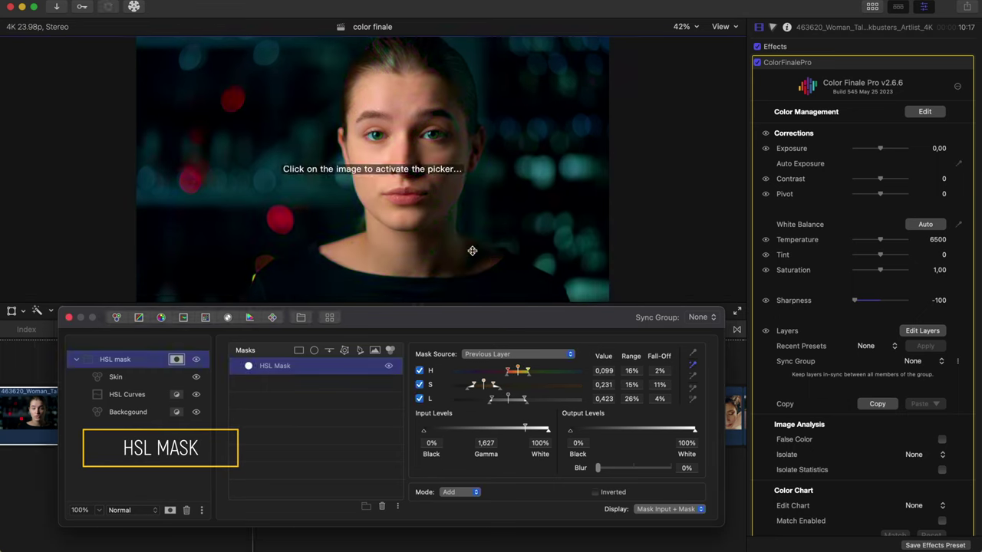
{"action": "left_click", "coordinate": [454, 211]}
Add slight blur to the mask edges, then select the Skin layer and switch it off.
{"action": "left_click_drag", "start_coordinate": [597, 468], "coordinate": [602, 469]}
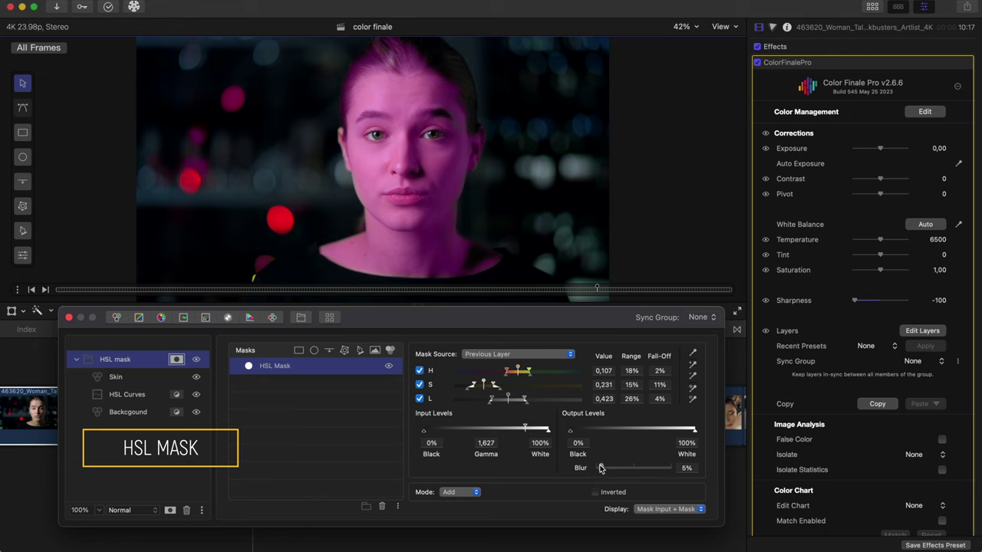
{"action": "left_click", "coordinate": [174, 378]}
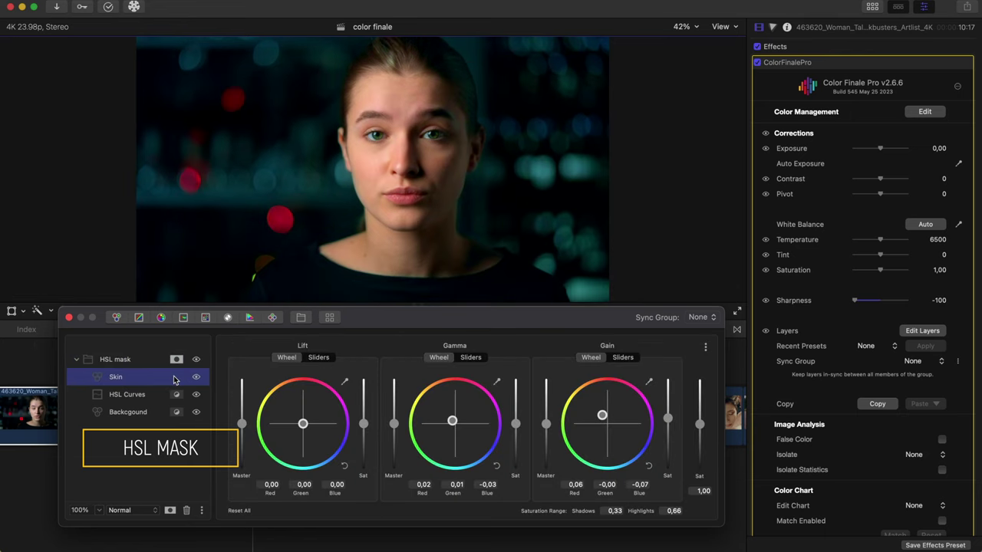
{"action": "left_click", "coordinate": [197, 378]}
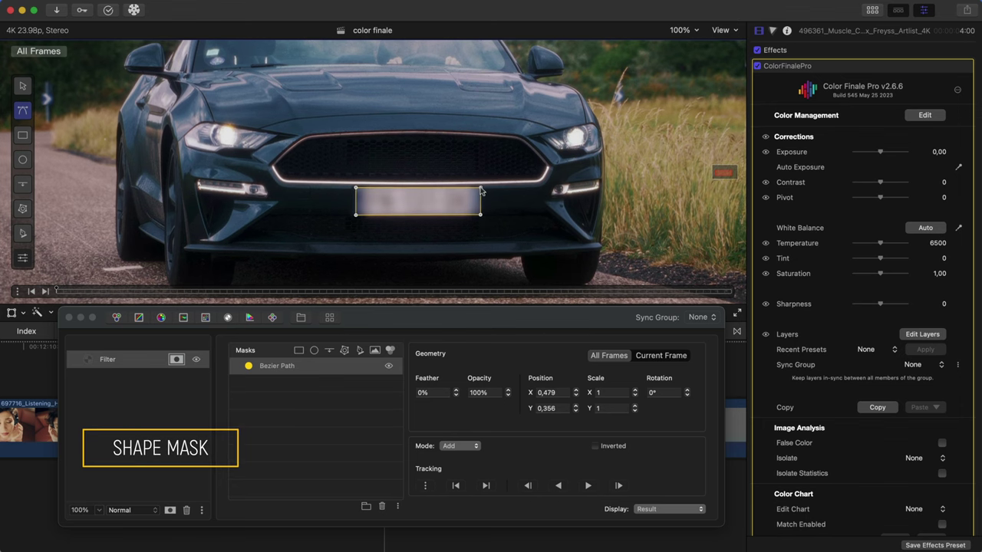
Set the licence-plate mask's feather to 10.
{"action": "left_click", "coordinate": [423, 394]}
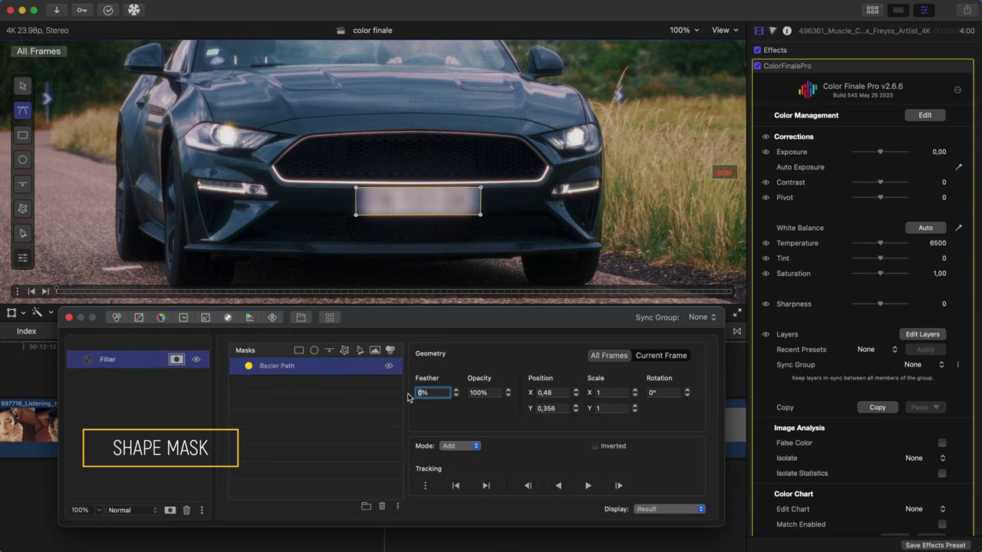
{"action": "type", "text": "10"}
{"action": "key", "text": "Return"}
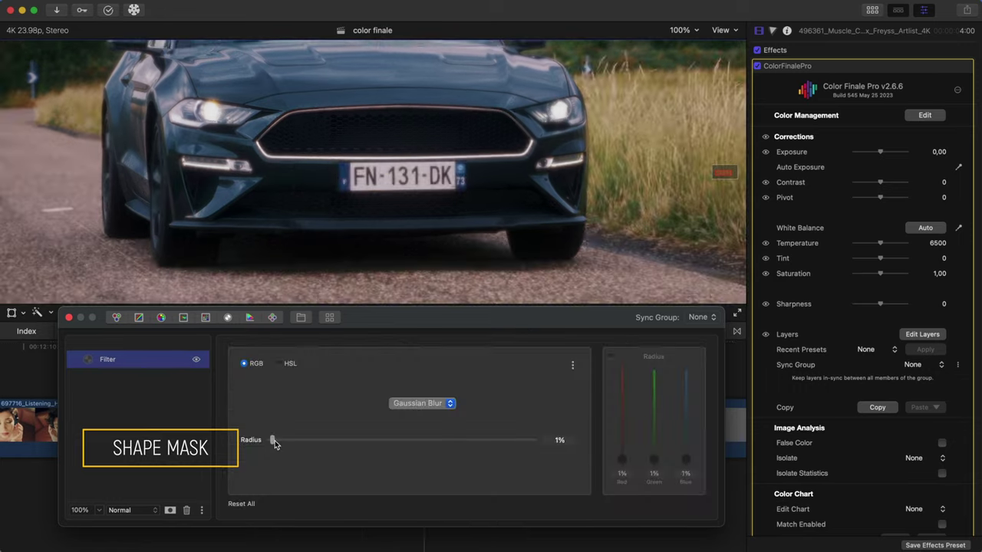
Blur the plate to a 12% radius, go to an earlier frame, and track the mask forward.
{"action": "left_click_drag", "start_coordinate": [273, 442], "coordinate": [302, 442]}
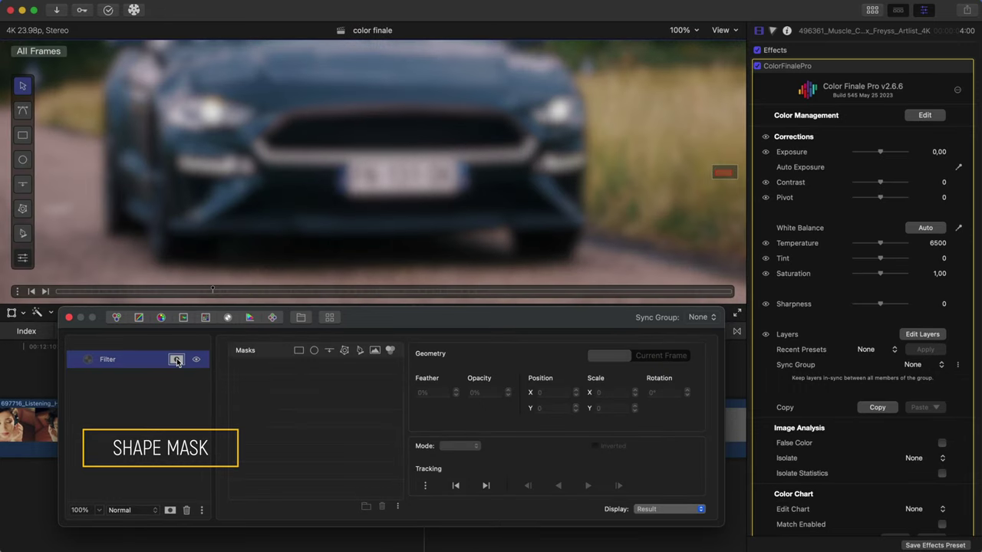
{"action": "left_click_drag", "start_coordinate": [213, 287], "coordinate": [55, 296]}
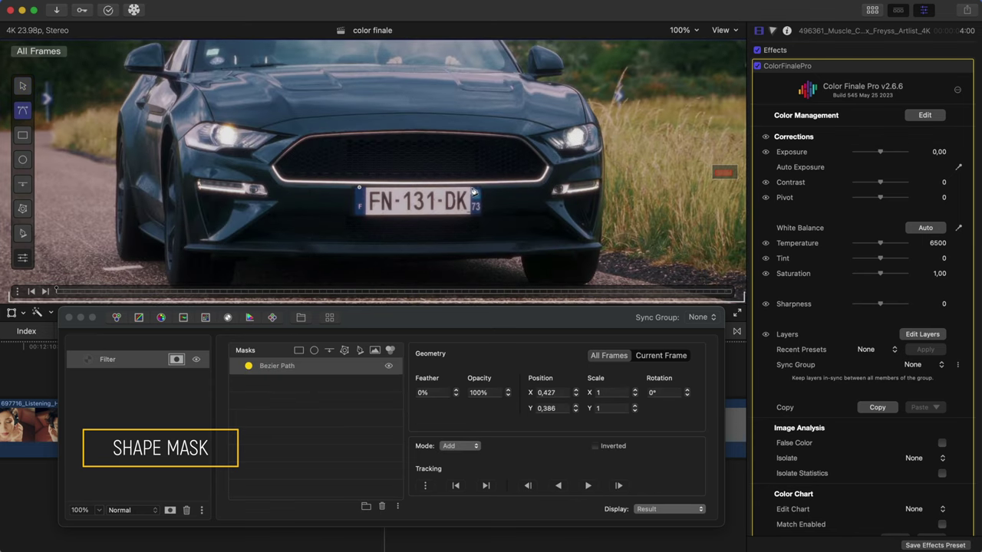
{"action": "left_click", "coordinate": [619, 486]}
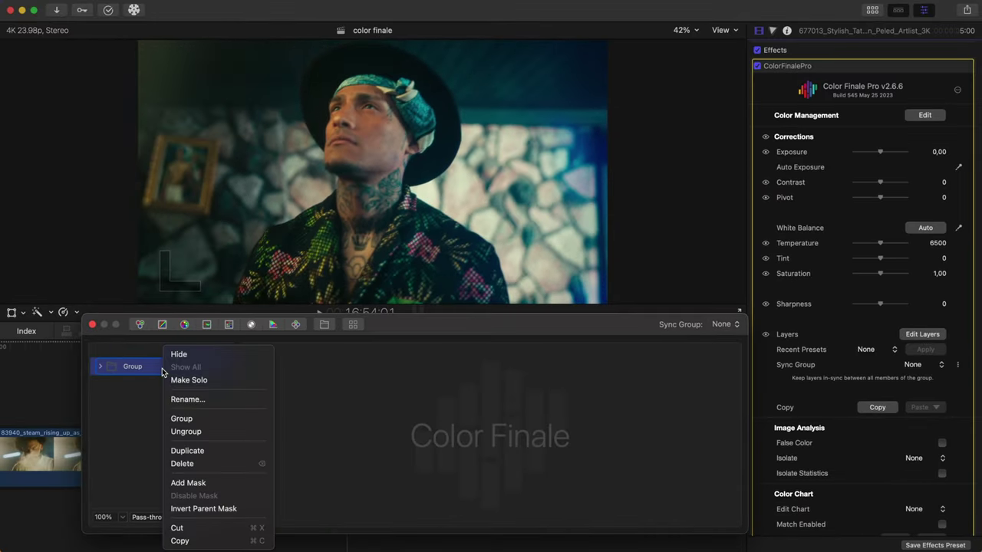
Rename the tattooed man's layer group to 'Right side'.
{"action": "left_click", "coordinate": [177, 399]}
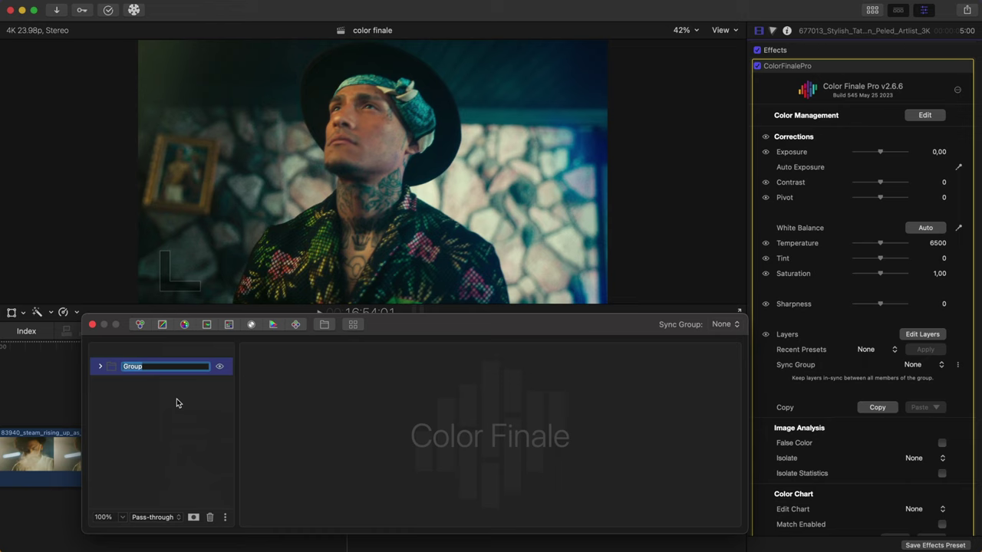
{"action": "type", "text": "Right side"}
{"action": "key", "text": "Return"}
Add a mask to Right side and stand an Edge mask line vertically to split the frame.
{"action": "left_click", "coordinate": [193, 516]}
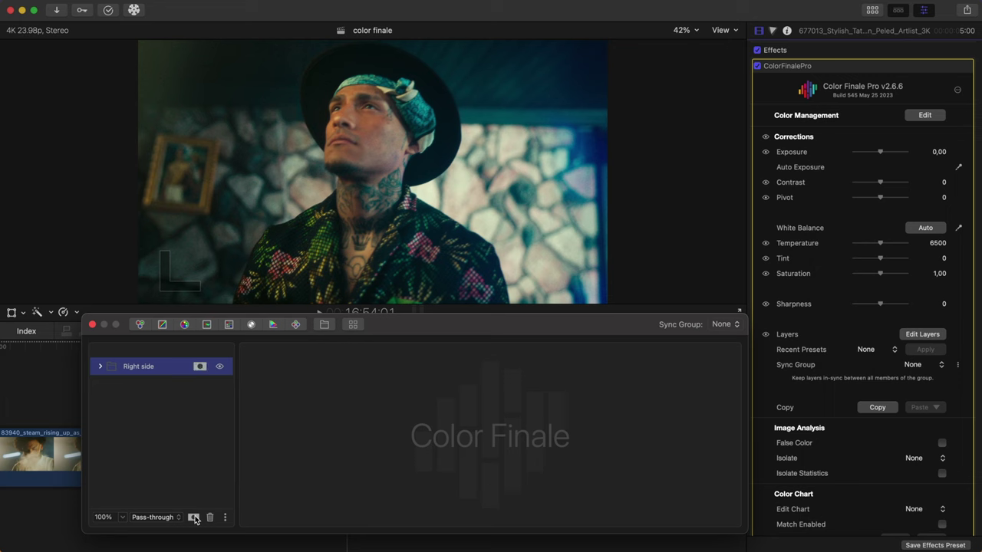
{"action": "left_click", "coordinate": [199, 367]}
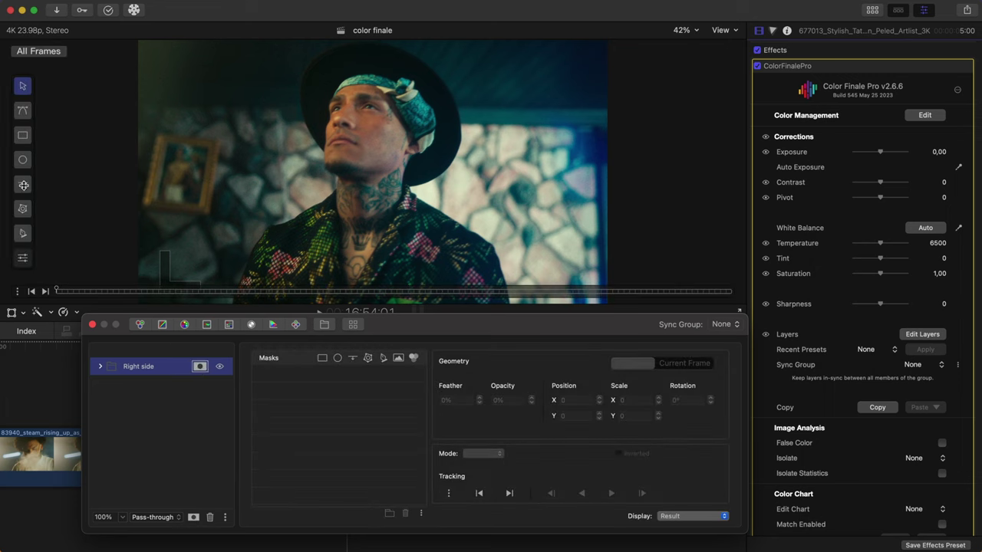
{"action": "left_click", "coordinate": [24, 186]}
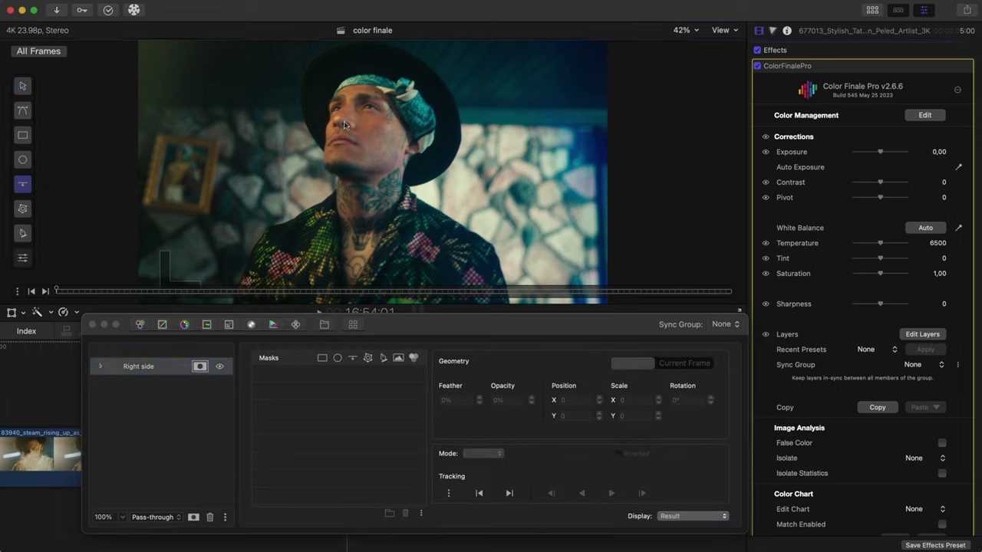
{"action": "mouse_move", "coordinate": [485, 180]}
{"action": "left_mouse_down"}
{"action": "mouse_move", "coordinate": [572, 167]}
{"action": "mouse_move", "coordinate": [483, 168]}
{"action": "left_mouse_up"}
In Right side, add Color Wheels with Gain lowered, saturation at 0.52 and Gamma pulled away from red.
{"action": "left_click", "coordinate": [140, 325]}
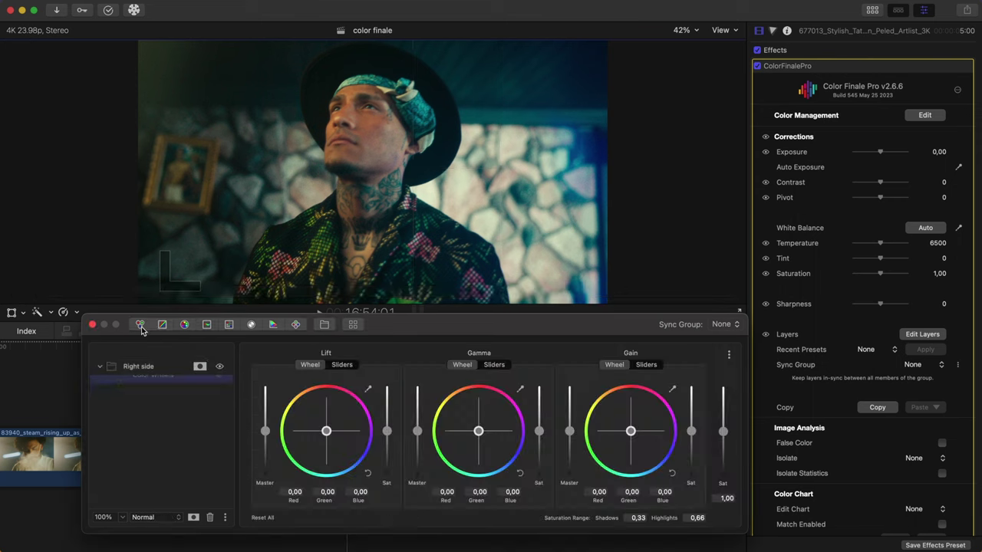
{"action": "left_click_drag", "start_coordinate": [568, 435], "coordinate": [568, 451]}
{"action": "left_click_drag", "start_coordinate": [723, 432], "coordinate": [723, 453]}
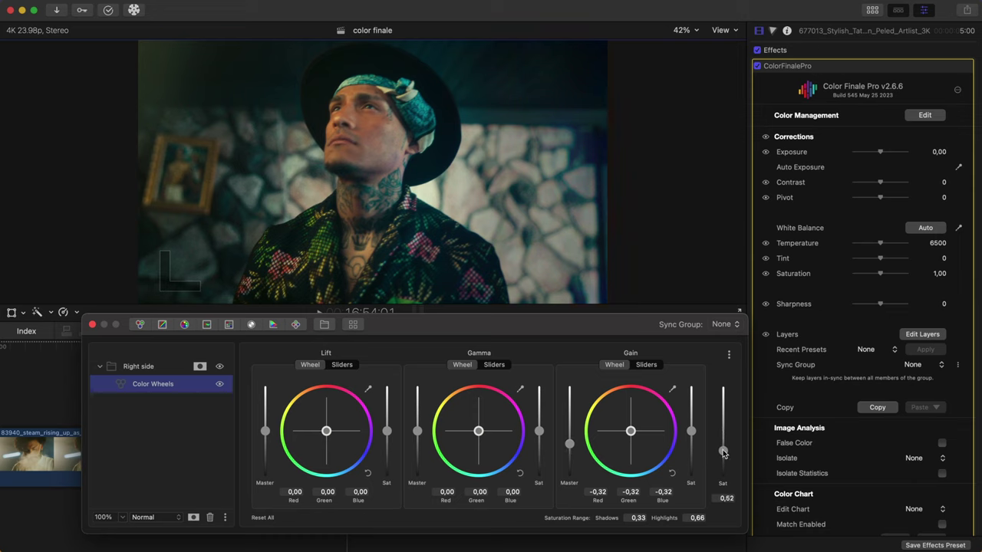
{"action": "left_click_drag", "start_coordinate": [478, 431], "coordinate": [480, 499]}
Add an HSL Curves layer to Right side and sample the stone wall for Sat vs Luma points.
{"action": "left_click", "coordinate": [206, 326]}
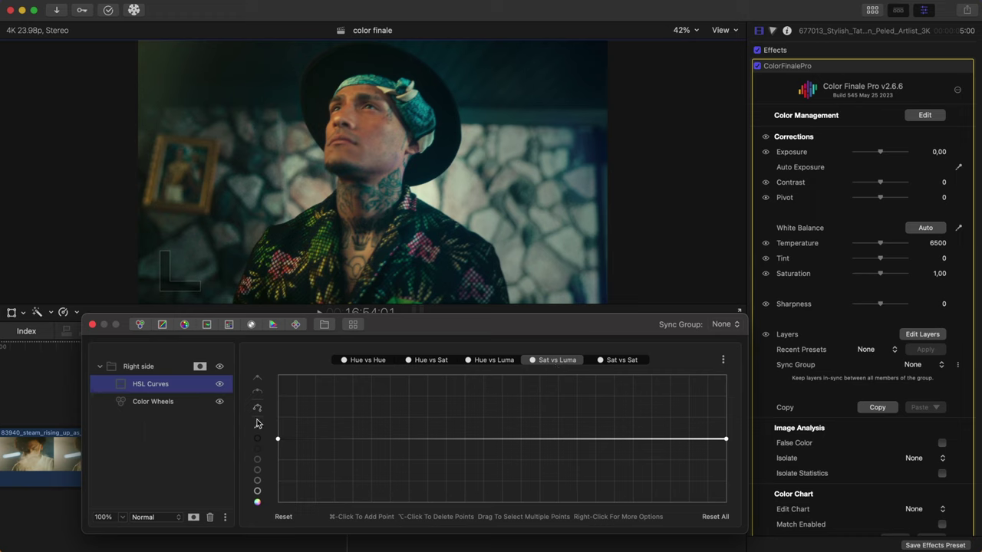
{"action": "left_click", "coordinate": [258, 428]}
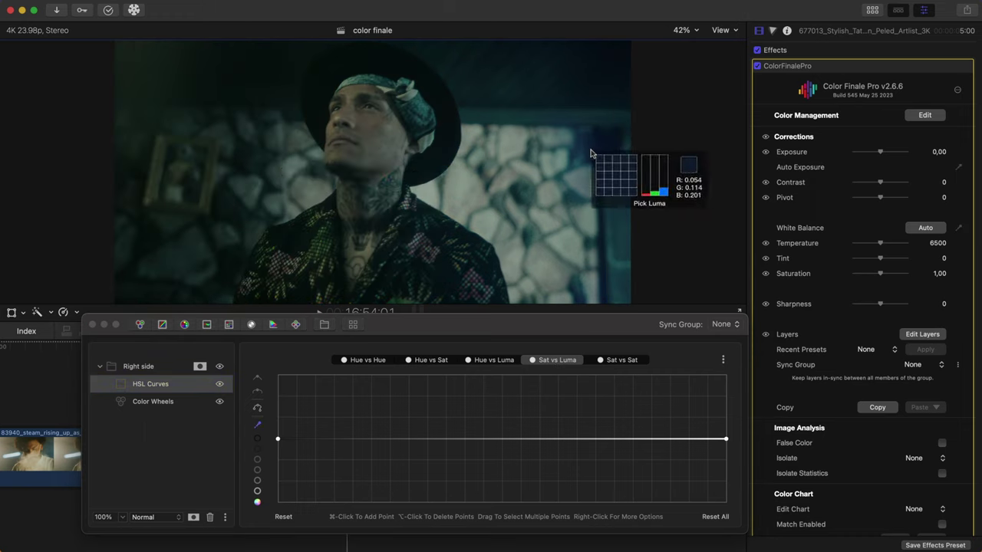
{"action": "left_click", "coordinate": [591, 151]}
Drag the sampled curve points down into a wide dip, then toggle Right side off and on to compare.
{"action": "left_click_drag", "start_coordinate": [323, 440], "coordinate": [326, 491]}
{"action": "left_click", "coordinate": [303, 439]}
{"action": "left_click_drag", "start_coordinate": [299, 439], "coordinate": [294, 491]}
{"action": "left_click", "coordinate": [340, 439]}
{"action": "left_click_drag", "start_coordinate": [340, 439], "coordinate": [389, 440]}
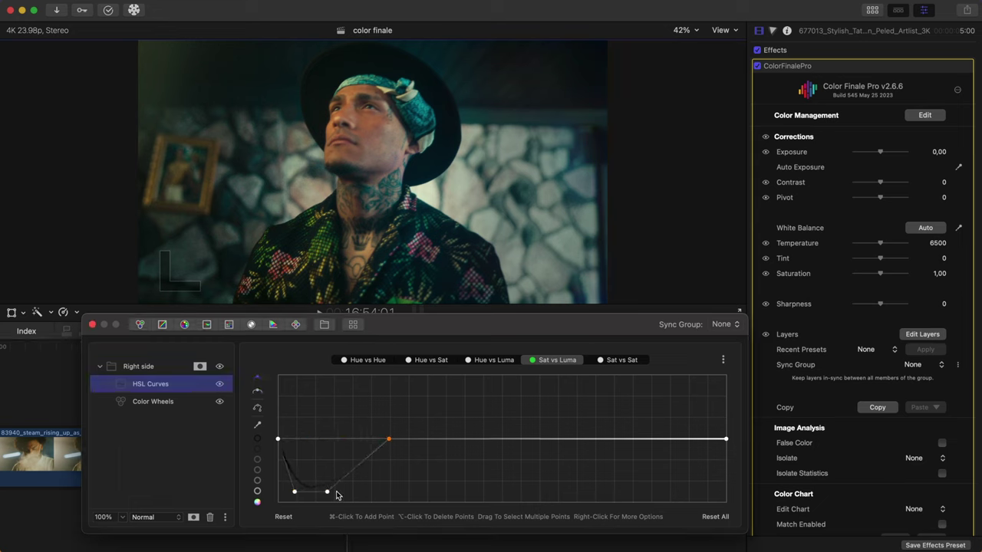
{"action": "left_click_drag", "start_coordinate": [327, 493], "coordinate": [365, 494]}
{"action": "left_click", "coordinate": [219, 366]}
{"action": "left_click", "coordinate": [219, 366]}
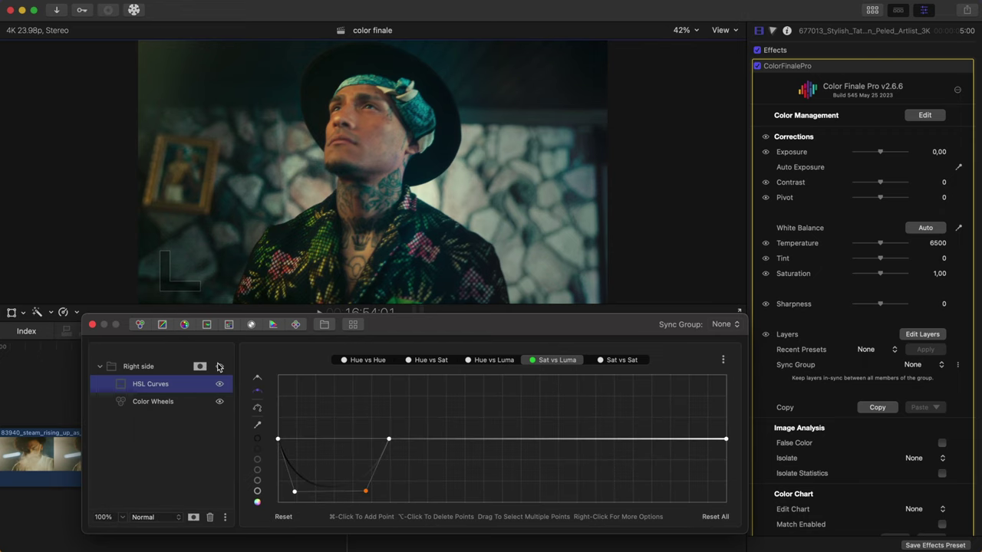
Create a new layer group and rename it 'Left side'.
{"action": "left_click", "coordinate": [195, 457]}
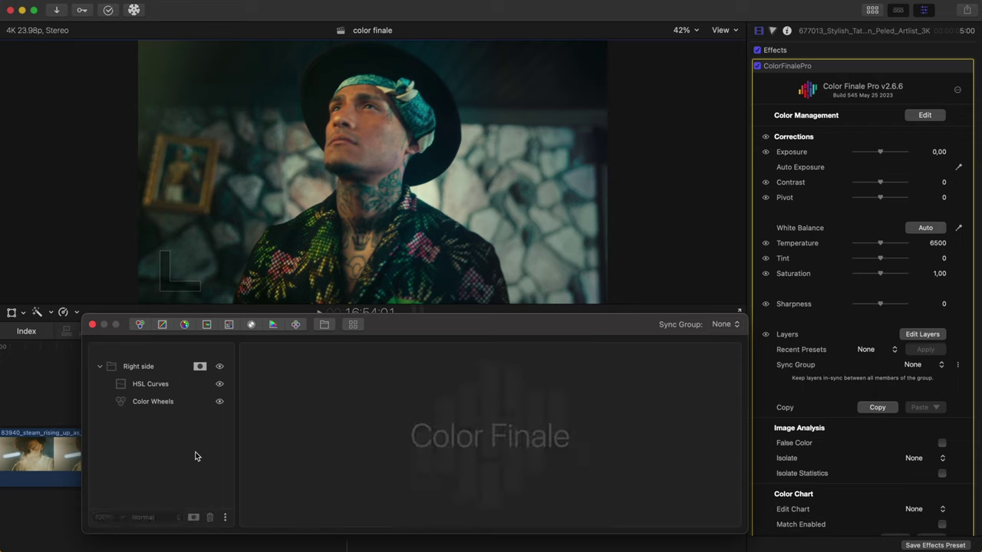
{"action": "left_click", "coordinate": [323, 325]}
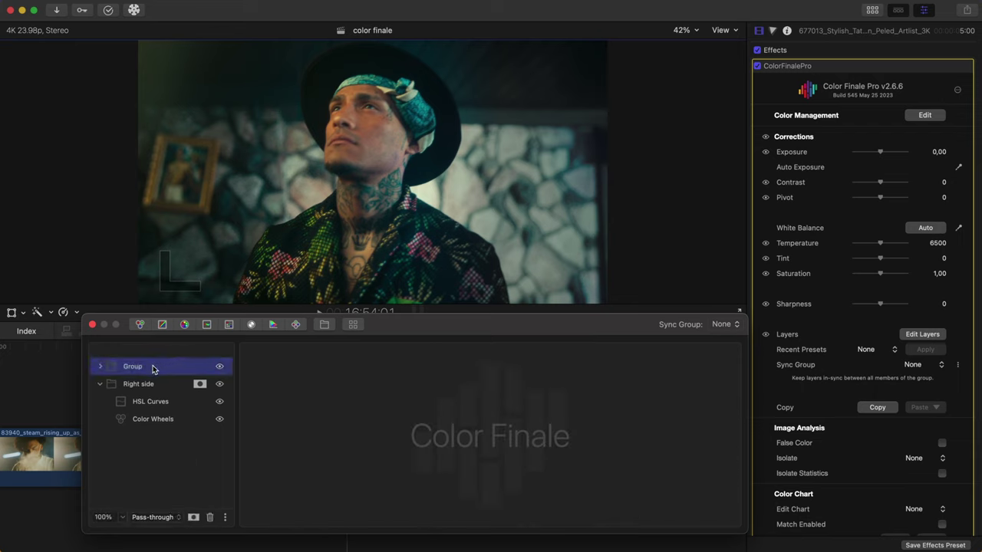
{"action": "right_click", "coordinate": [153, 370]}
{"action": "left_click", "coordinate": [178, 399]}
{"action": "type", "text": "Left side"}
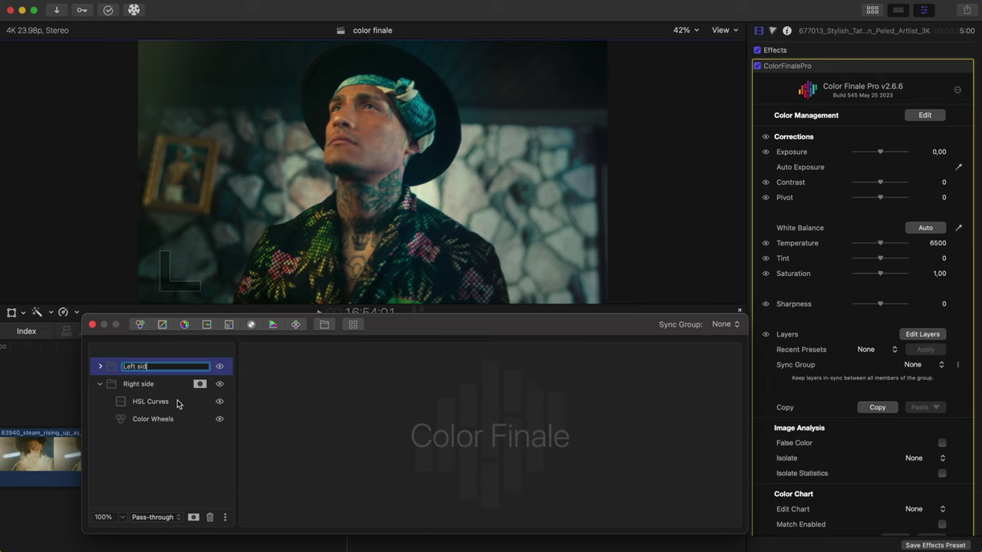
{"action": "left_click", "coordinate": [169, 464]}
Mask Left side with an Edge line angled at 69° and add a Color Wheels layer.
{"action": "left_click", "coordinate": [195, 518]}
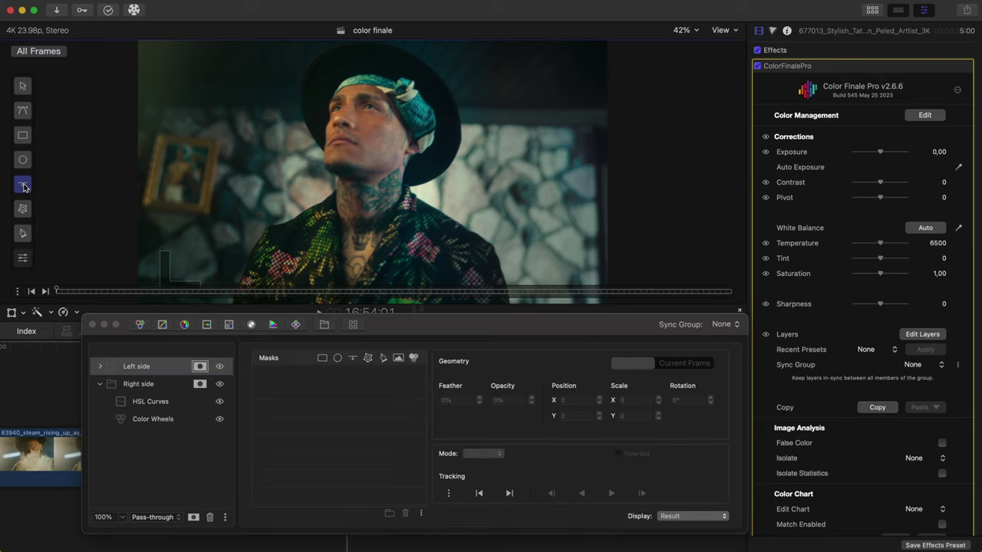
{"action": "left_click", "coordinate": [23, 186]}
{"action": "left_click_drag", "start_coordinate": [153, 115], "coordinate": [202, 136]}
{"action": "left_click", "coordinate": [184, 325]}
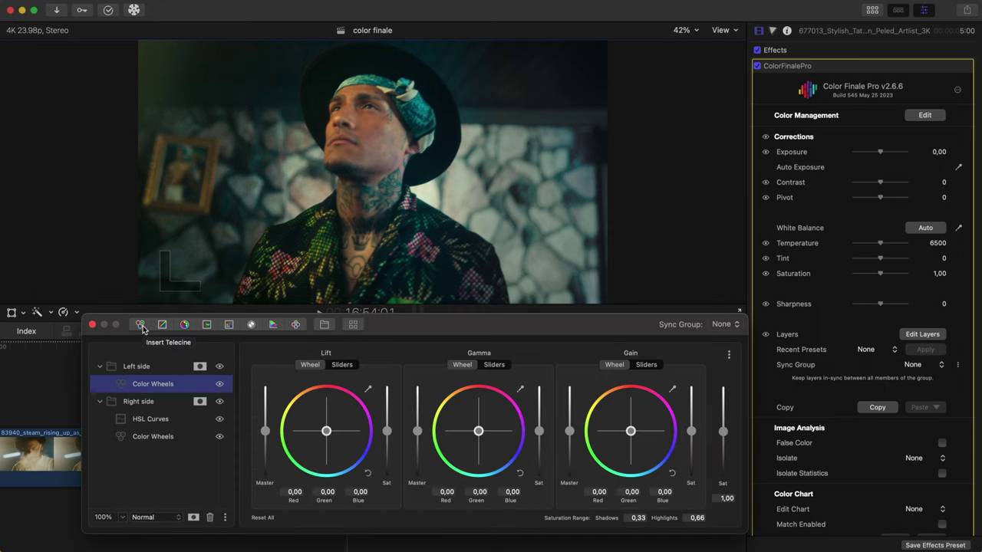
Lower Left side's Gain and Gamma, push highlights away from red, cool midtones, reduce saturation.
{"action": "left_click_drag", "start_coordinate": [569, 431], "coordinate": [571, 443]}
{"action": "left_click_drag", "start_coordinate": [630, 431], "coordinate": [636, 454]}
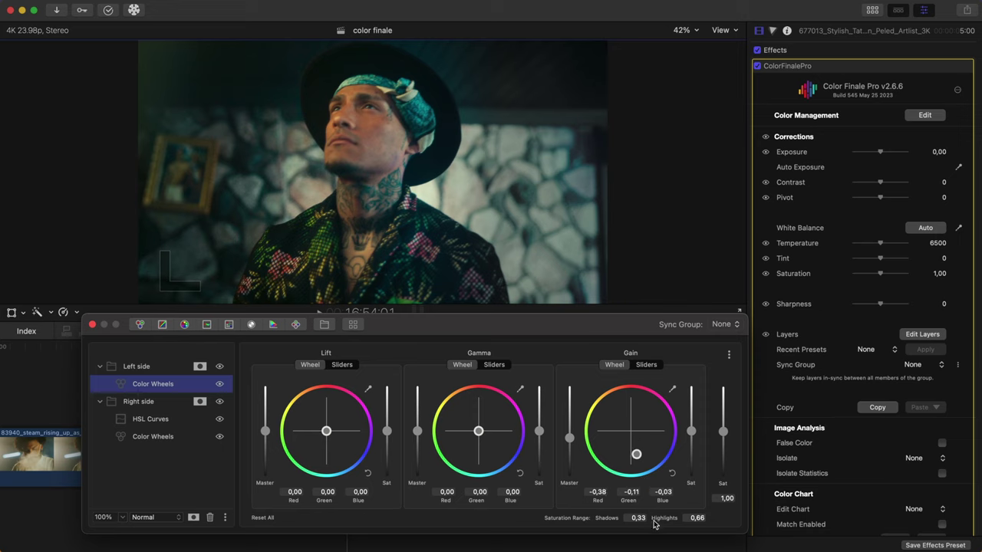
{"action": "left_click_drag", "start_coordinate": [723, 431], "coordinate": [722, 446]}
{"action": "left_click_drag", "start_coordinate": [479, 431], "coordinate": [488, 451]}
{"action": "left_click_drag", "start_coordinate": [416, 432], "coordinate": [419, 438]}
Add HSL Curves to Left side with a sampled Sat vs Luma dip, toggling the group to compare.
{"action": "left_click", "coordinate": [206, 325]}
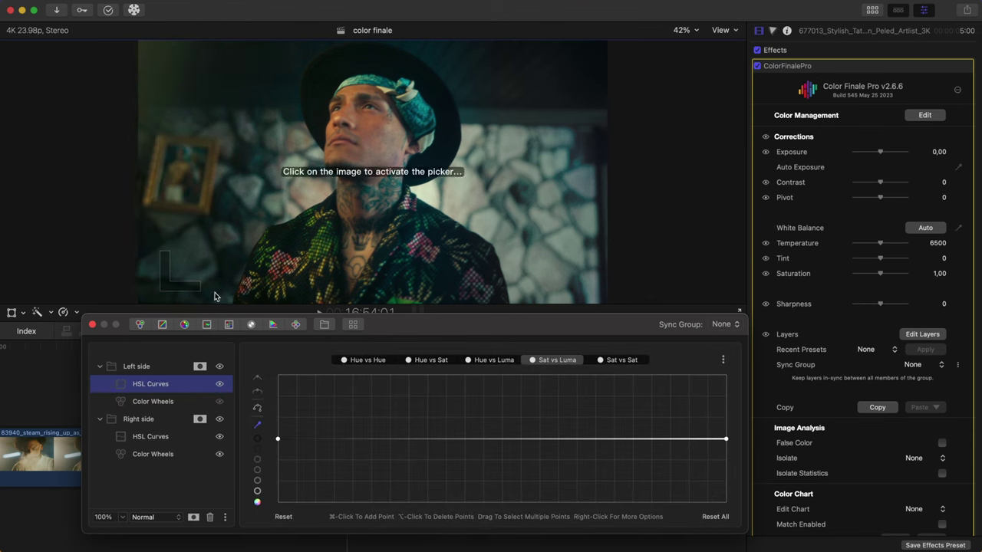
{"action": "left_click", "coordinate": [217, 297]}
{"action": "left_click_drag", "start_coordinate": [346, 438], "coordinate": [398, 438]}
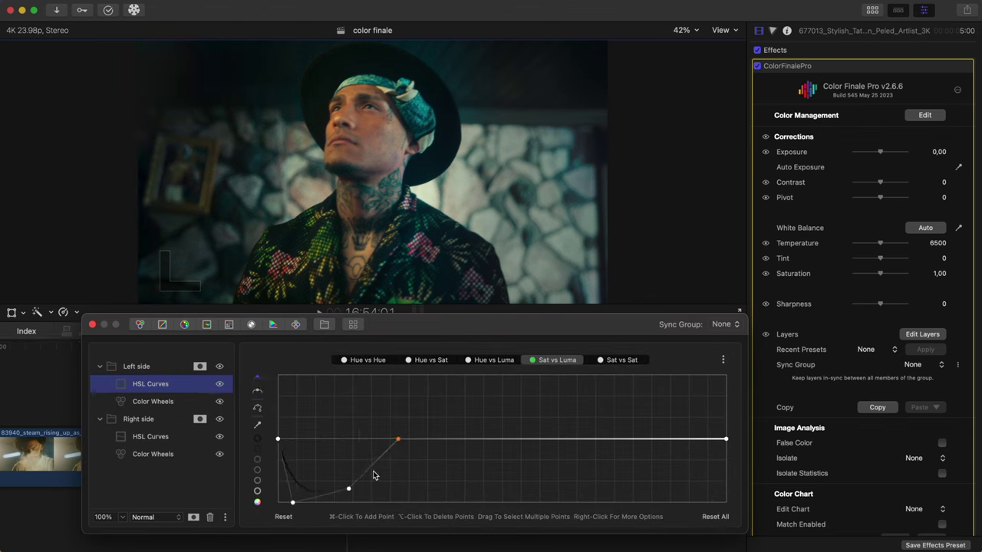
{"action": "left_click_drag", "start_coordinate": [348, 488], "coordinate": [381, 495]}
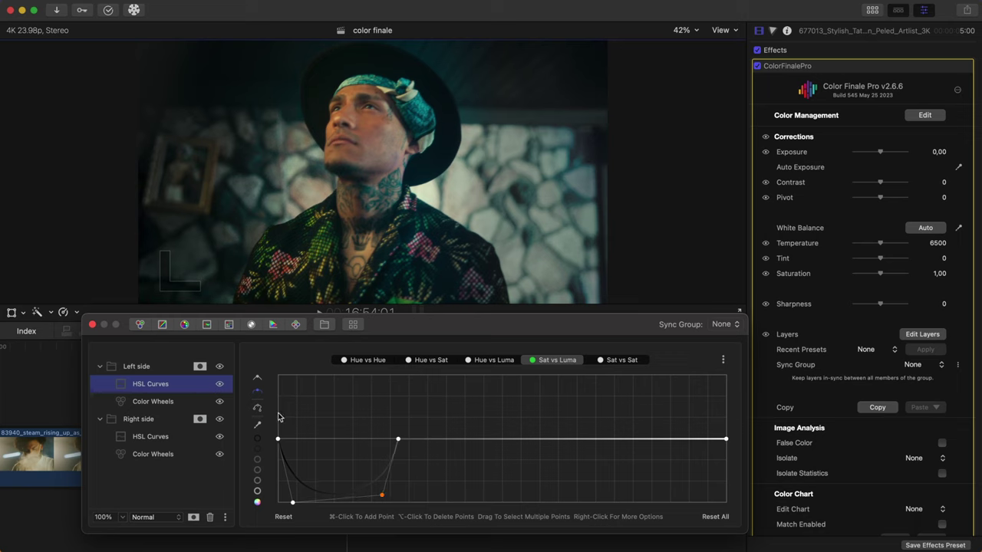
{"action": "left_click", "coordinate": [219, 366]}
{"action": "left_click", "coordinate": [219, 366]}
{"action": "left_click", "coordinate": [170, 488]}
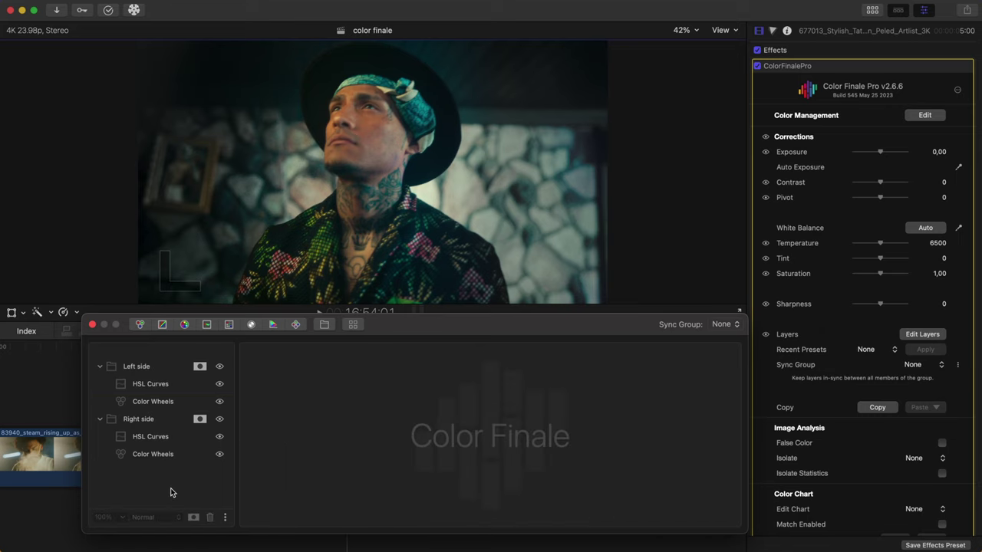
Create a new layer group and rename it 'Center'.
{"action": "left_click", "coordinate": [324, 325]}
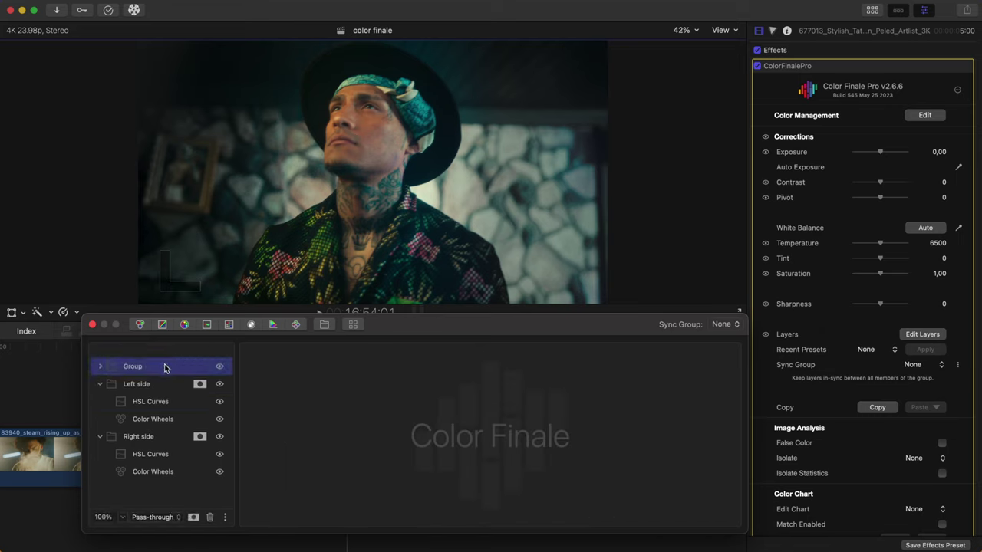
{"action": "right_click", "coordinate": [155, 373]}
{"action": "left_click", "coordinate": [172, 397]}
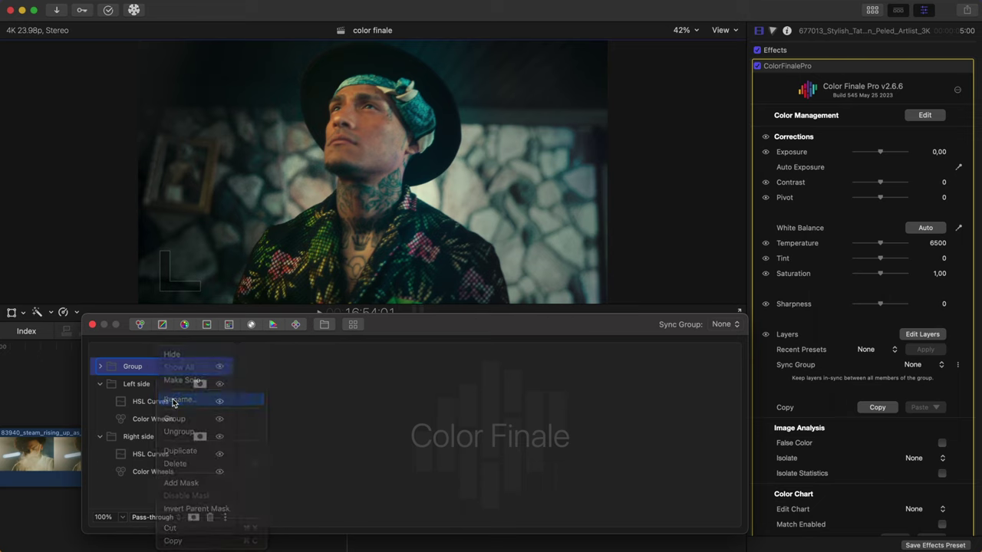
{"action": "type", "text": "C"}
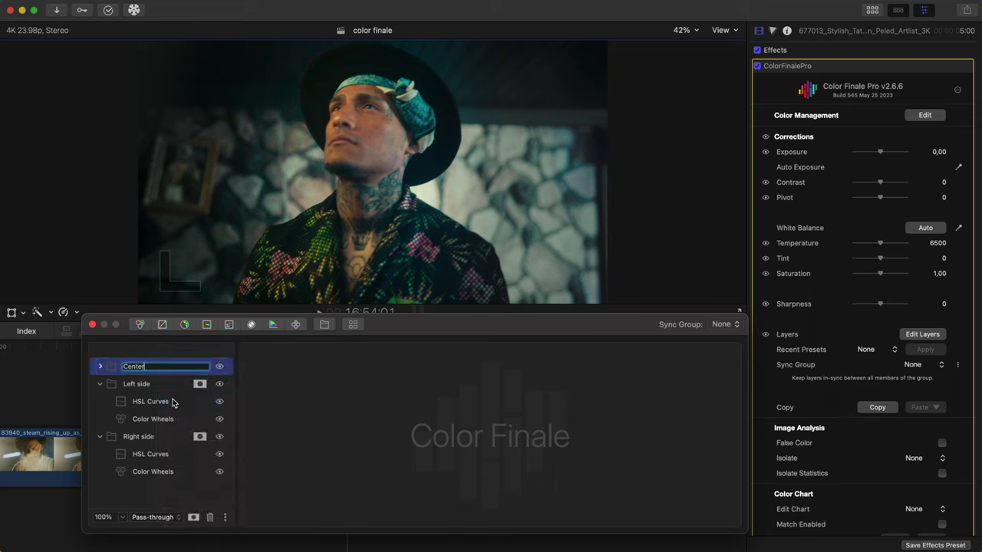
{"action": "type", "text": "enter"}
{"action": "left_click", "coordinate": [161, 497]}
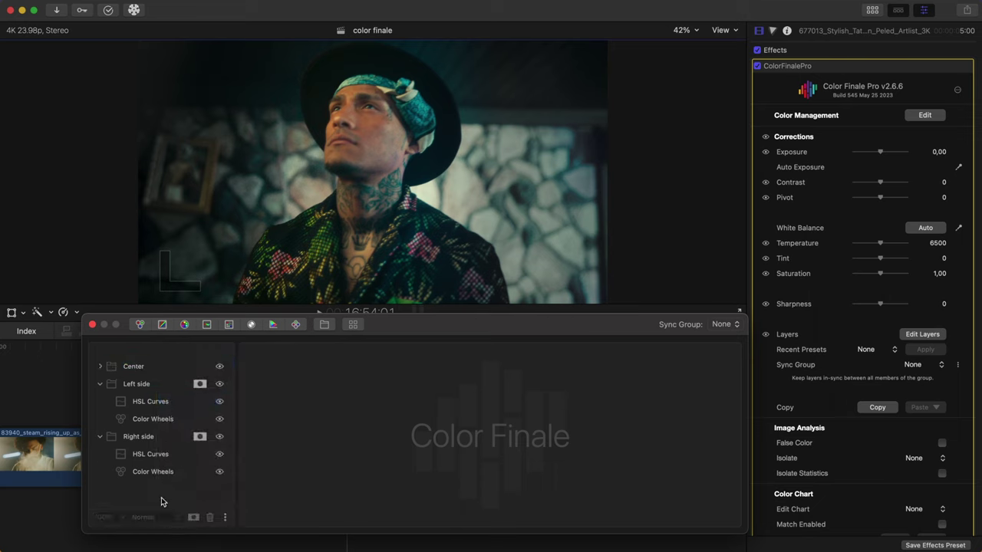
Add a mask to the Center group and bring up its empty mask settings.
{"action": "left_click", "coordinate": [168, 370]}
{"action": "left_click", "coordinate": [193, 517]}
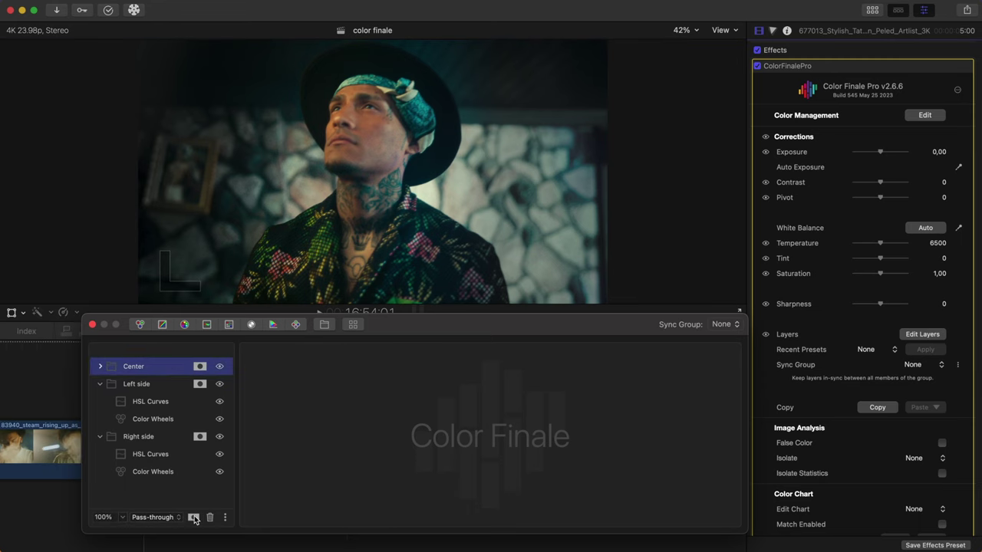
{"action": "left_click", "coordinate": [200, 367]}
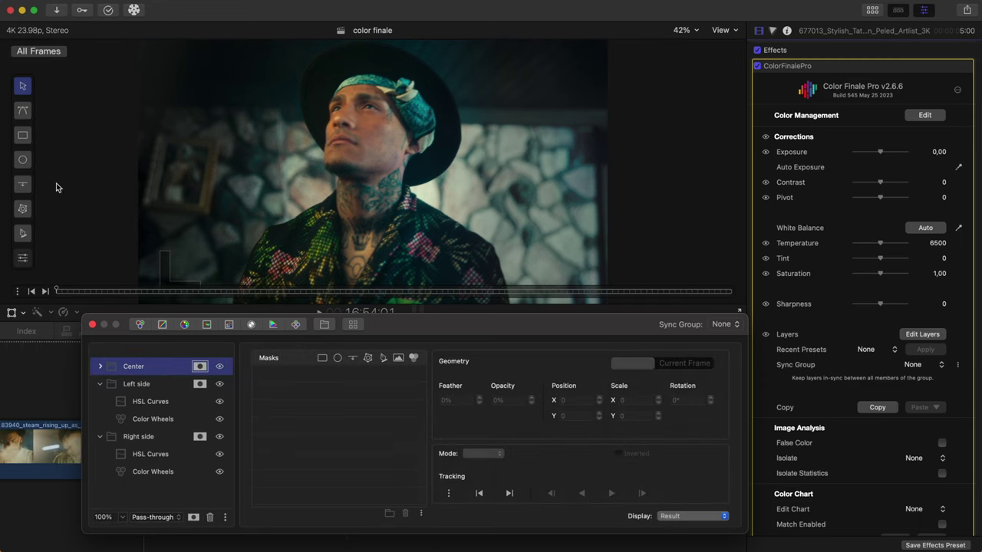
Draw an Ellipse mask centred over the man's face.
{"action": "left_click", "coordinate": [22, 161]}
{"action": "left_click_drag", "start_coordinate": [241, 62], "coordinate": [453, 270]}
{"action": "left_click_drag", "start_coordinate": [403, 224], "coordinate": [426, 238]}
Feather the oval mask 100%, track it forward, and add a Color Wheels layer.
{"action": "left_click", "coordinate": [444, 400]}
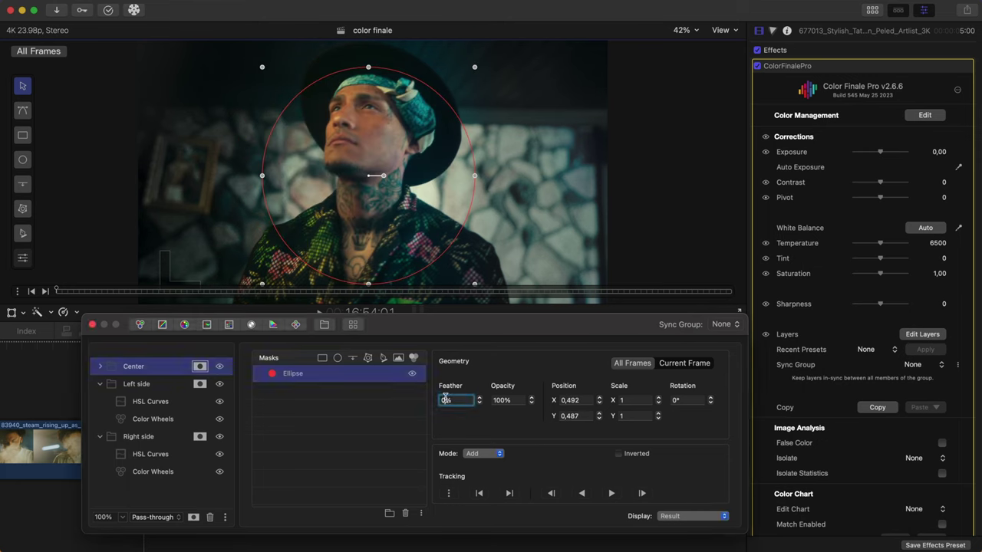
{"action": "type", "text": "100"}
{"action": "key", "text": "Return"}
{"action": "left_click", "coordinate": [641, 494]}
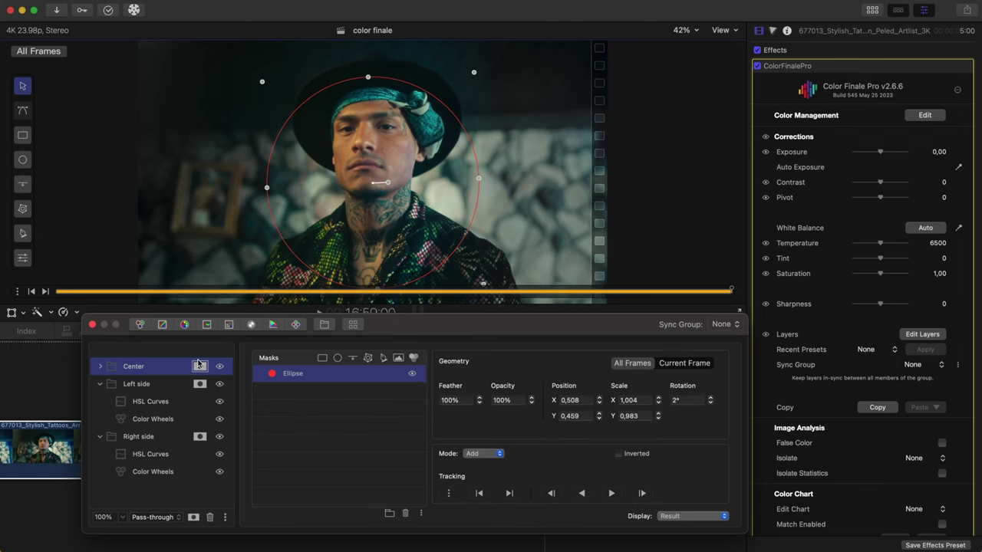
{"action": "left_click", "coordinate": [141, 325]}
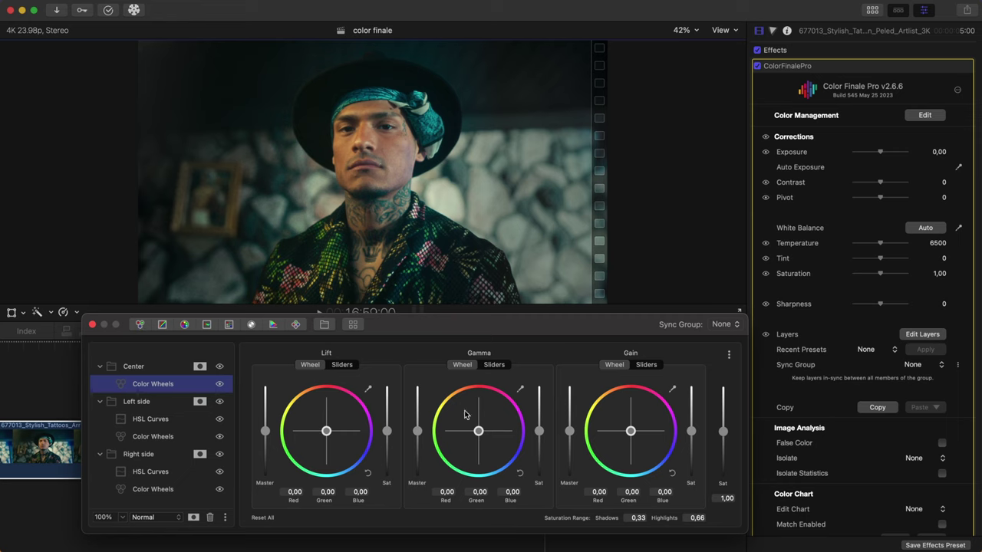
Brighten and warm the face via Gain (0.18/0.15/0.13) and Gamma, then add another Color Wheels layer.
{"action": "left_click_drag", "start_coordinate": [570, 432], "coordinate": [569, 424]}
{"action": "left_click_drag", "start_coordinate": [630, 432], "coordinate": [629, 427]}
{"action": "left_click_drag", "start_coordinate": [478, 431], "coordinate": [475, 423]}
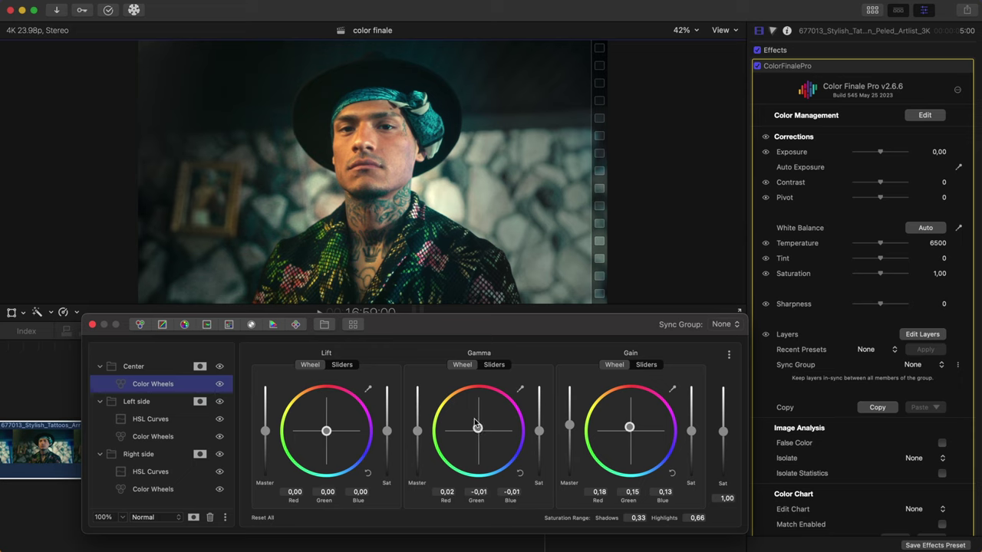
{"action": "left_click", "coordinate": [140, 326]}
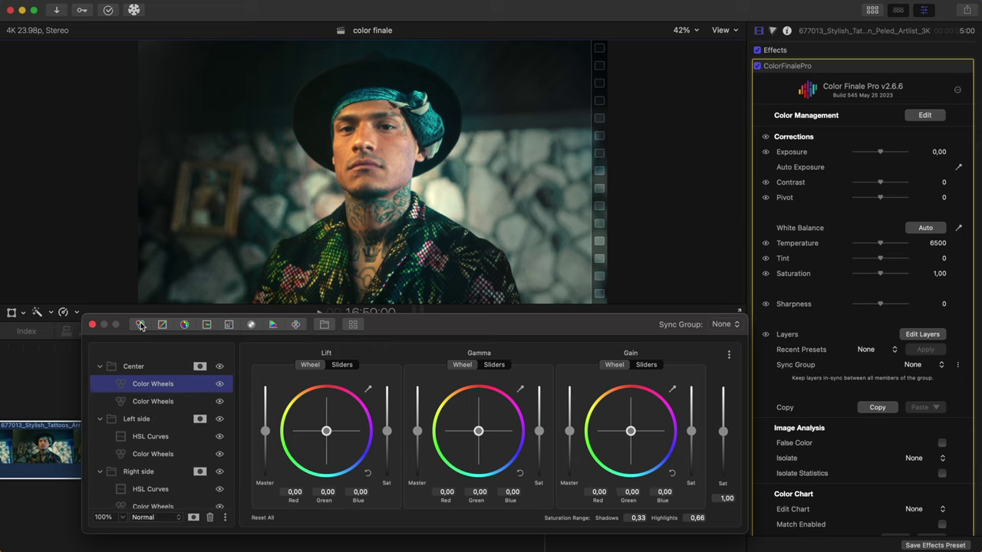
Invert the parent mask on the second wheels layer, lower Gain, and tint outer shadows teal.
{"action": "right_click", "coordinate": [183, 390]}
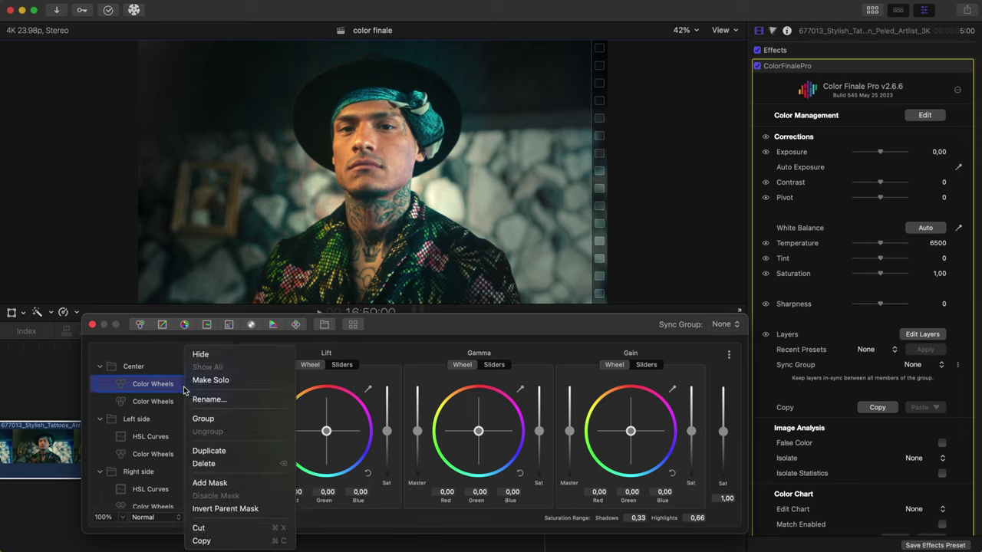
{"action": "left_click", "coordinate": [207, 509]}
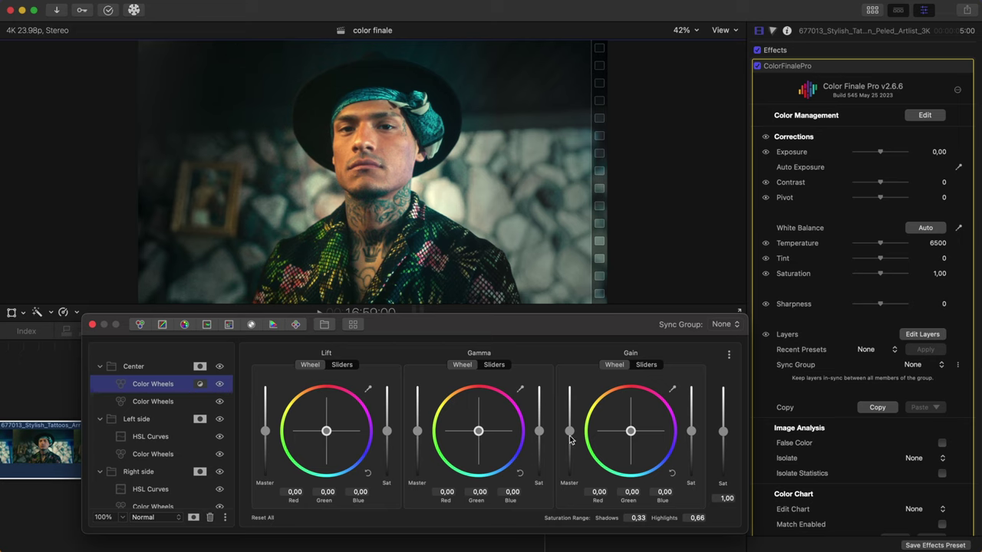
{"action": "left_click_drag", "start_coordinate": [572, 436], "coordinate": [573, 446]}
{"action": "left_click_drag", "start_coordinate": [326, 434], "coordinate": [327, 451]}
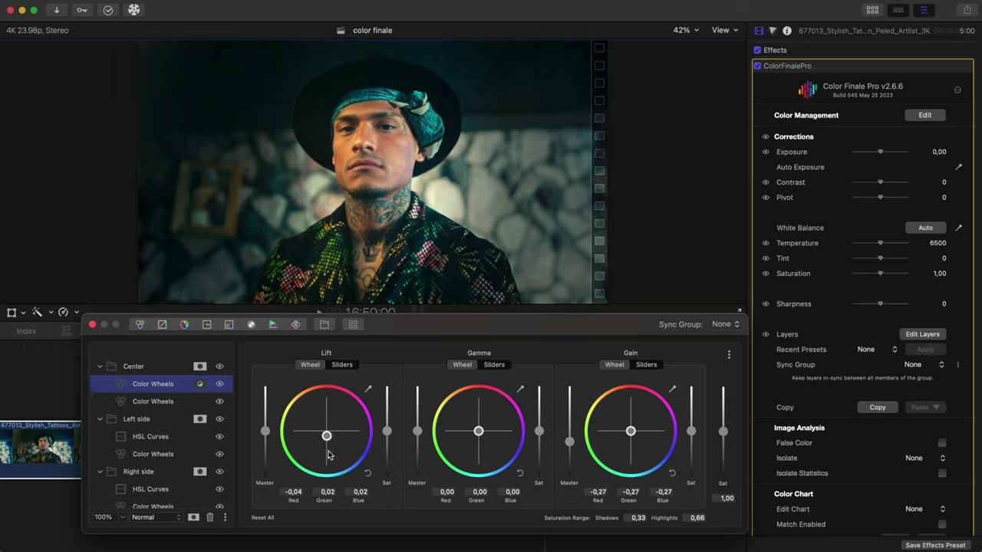
{"action": "left_click", "coordinate": [220, 367]}
{"action": "left_click", "coordinate": [219, 366]}
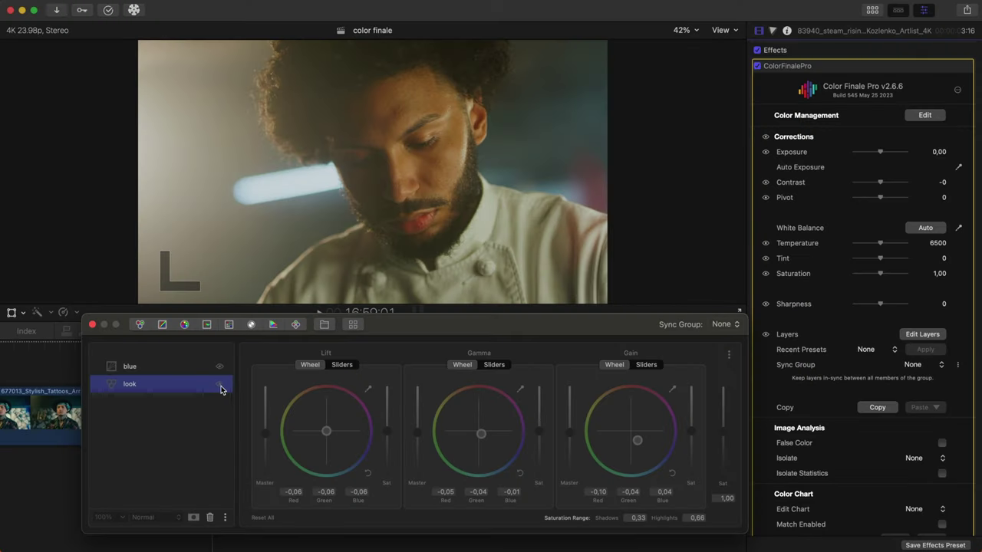
Re-enable the look layer and create a new group named 'Left side'.
{"action": "left_click", "coordinate": [219, 384]}
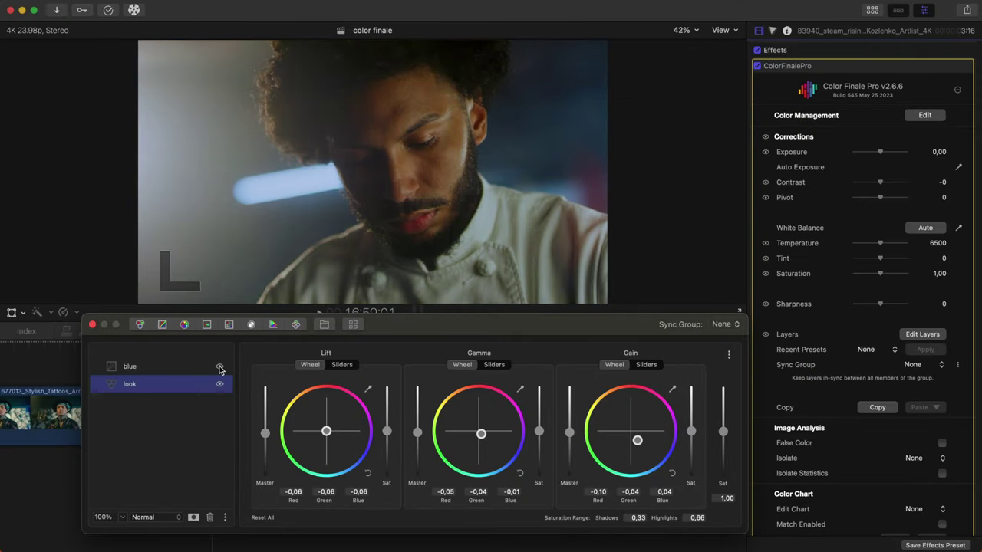
{"action": "left_click", "coordinate": [198, 412]}
{"action": "left_click", "coordinate": [323, 324]}
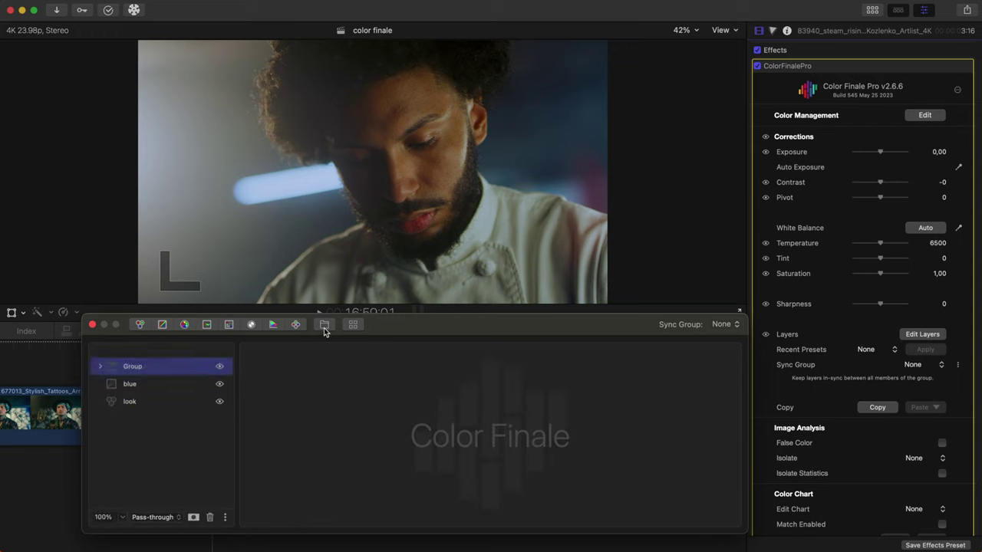
{"action": "right_click", "coordinate": [157, 376]}
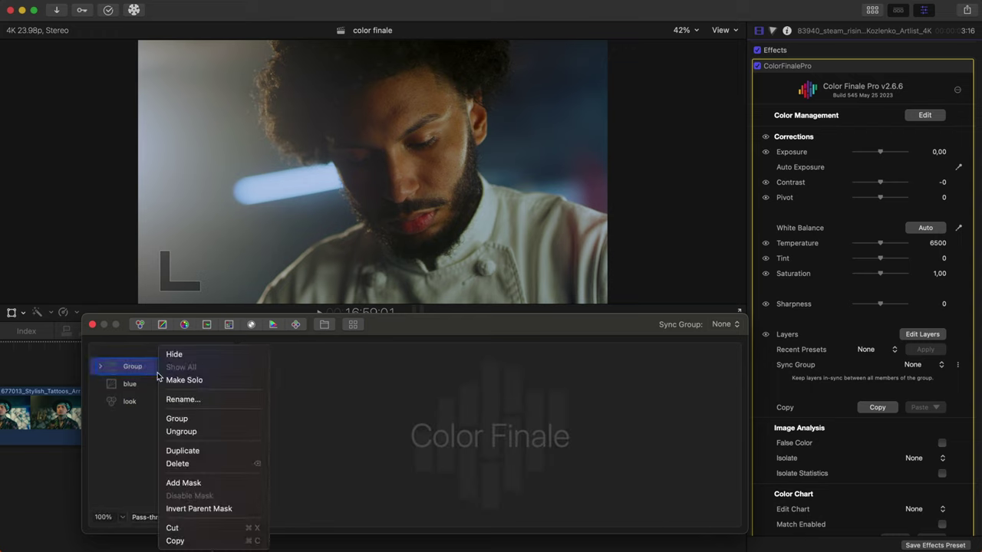
{"action": "left_click", "coordinate": [174, 398]}
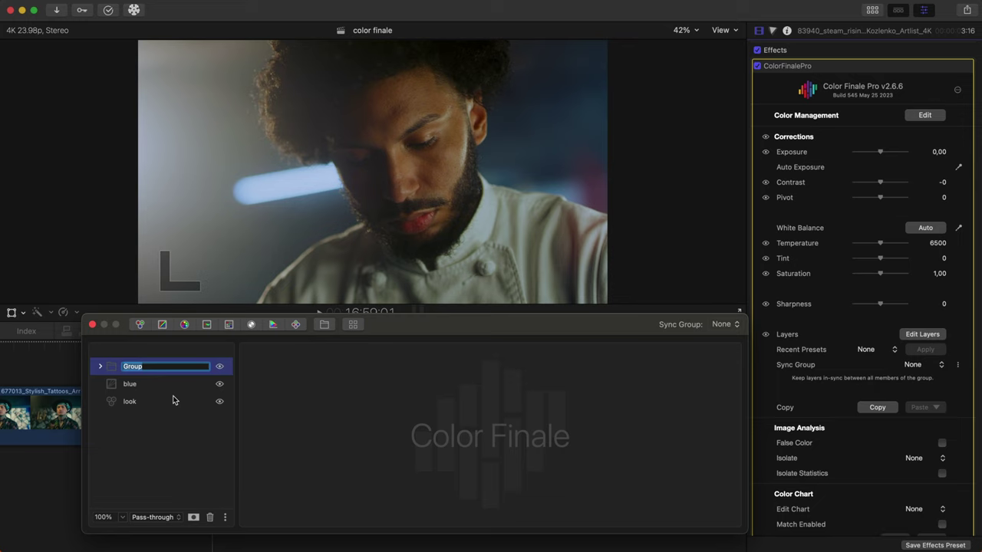
{"action": "type", "text": "Left side"}
{"action": "key", "text": "Return"}
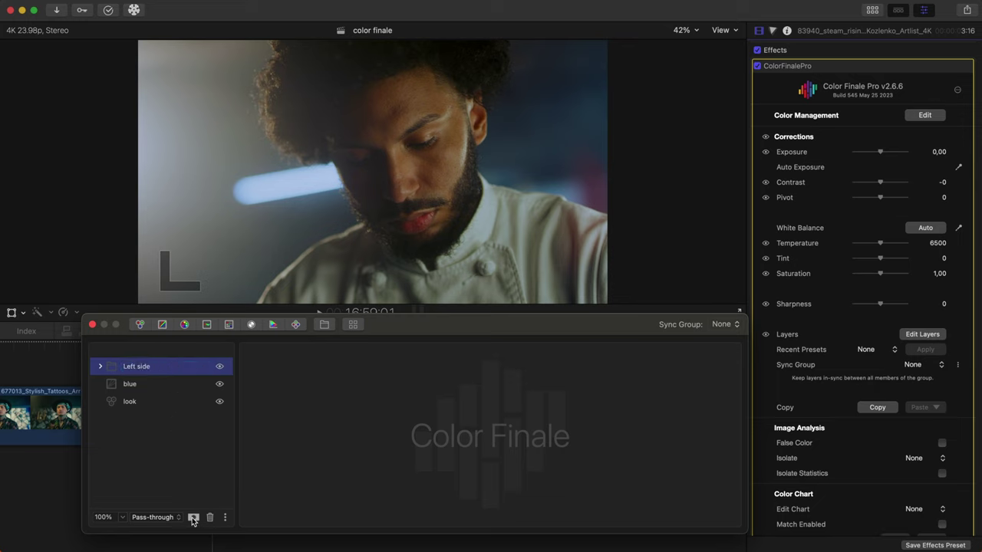
Give Left side an Edge mask near the face, track it through the clip, and add Color Wheels.
{"action": "left_click", "coordinate": [193, 519]}
{"action": "left_click", "coordinate": [198, 366]}
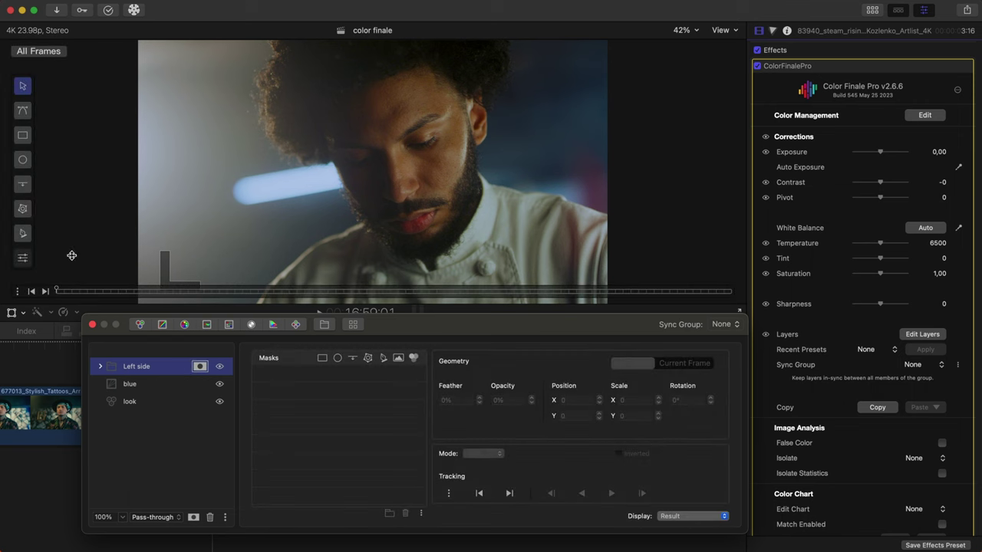
{"action": "left_click", "coordinate": [23, 186]}
{"action": "left_click", "coordinate": [248, 139]}
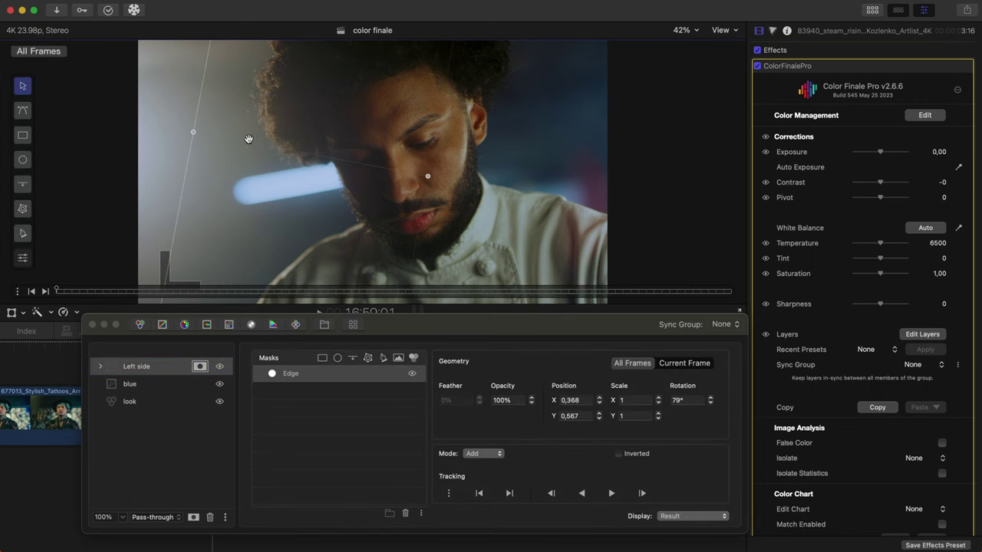
{"action": "left_click_drag", "start_coordinate": [248, 139], "coordinate": [226, 137]}
{"action": "left_click", "coordinate": [642, 494]}
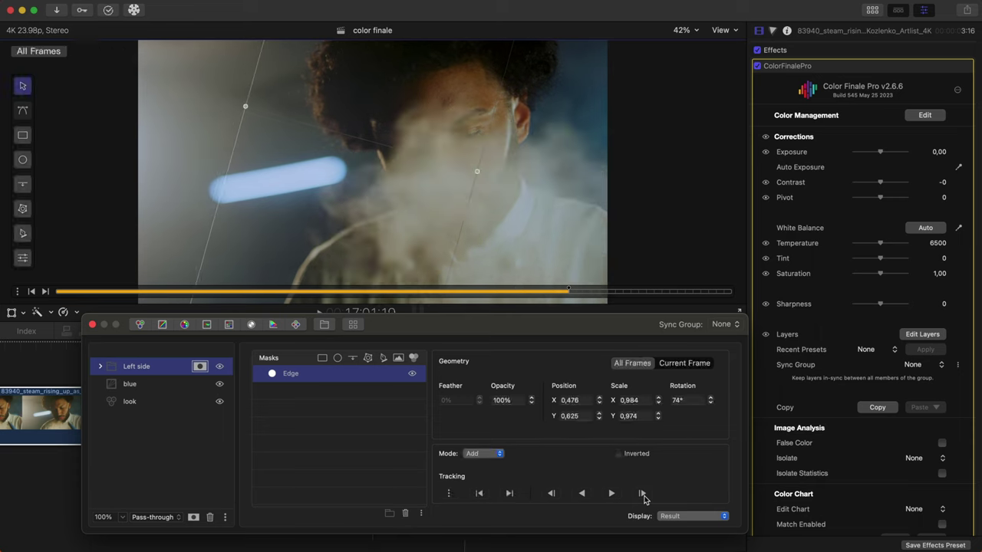
{"action": "left_click", "coordinate": [642, 495]}
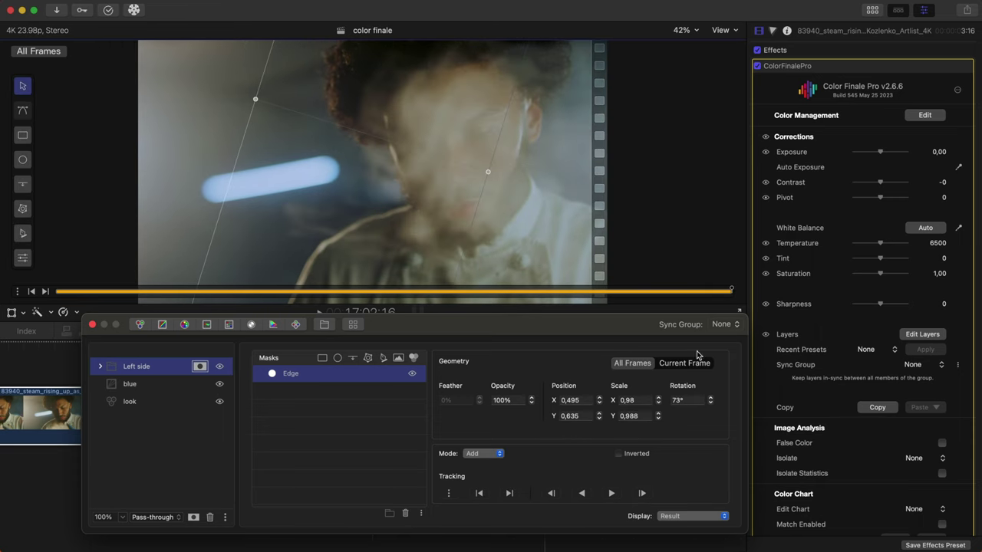
{"action": "left_click_drag", "start_coordinate": [731, 290], "coordinate": [56, 292]}
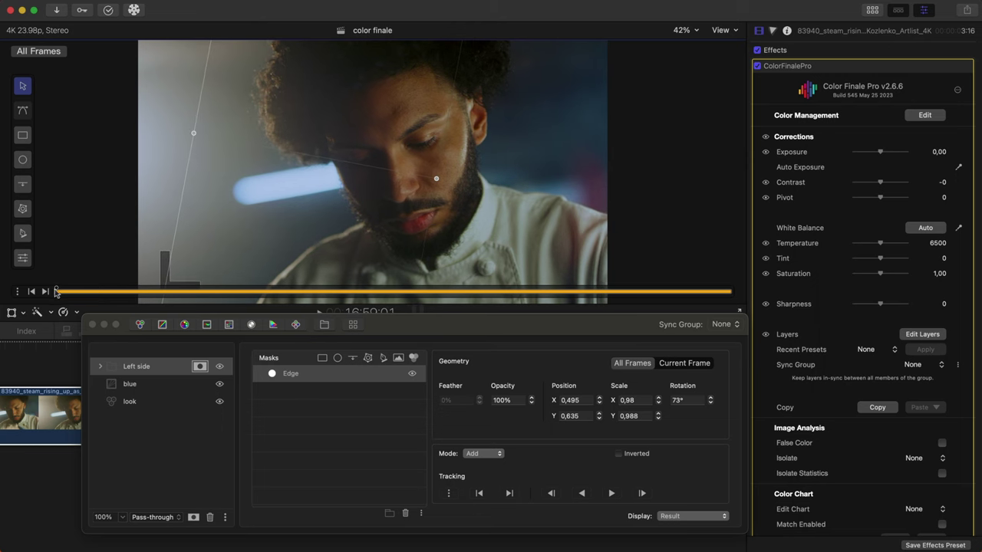
{"action": "left_click", "coordinate": [140, 325]}
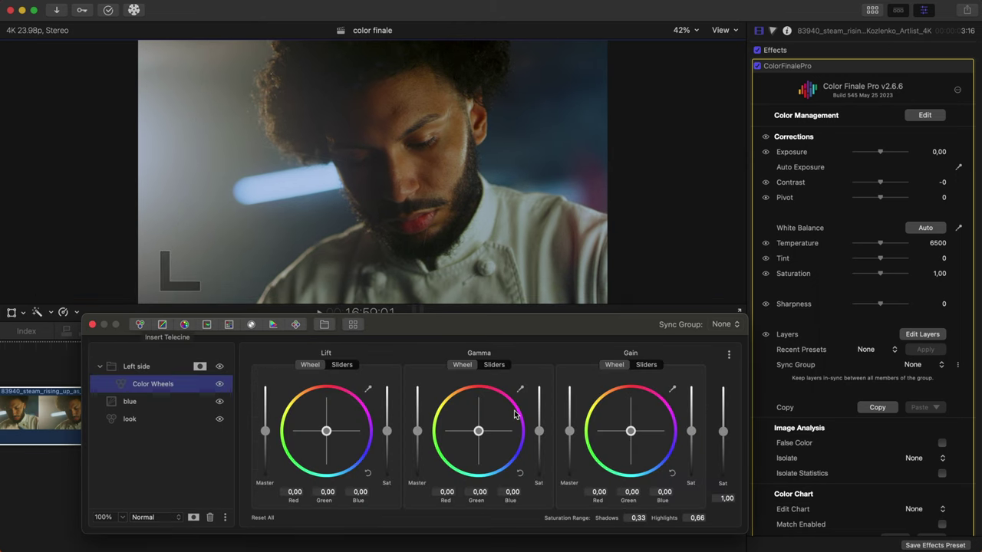
Darken and cool the left side: Gain -0.49/-0.30/-0.18, Gamma -0.13/-0.09/-0.03, more shadow saturation.
{"action": "left_click_drag", "start_coordinate": [568, 434], "coordinate": [570, 444]}
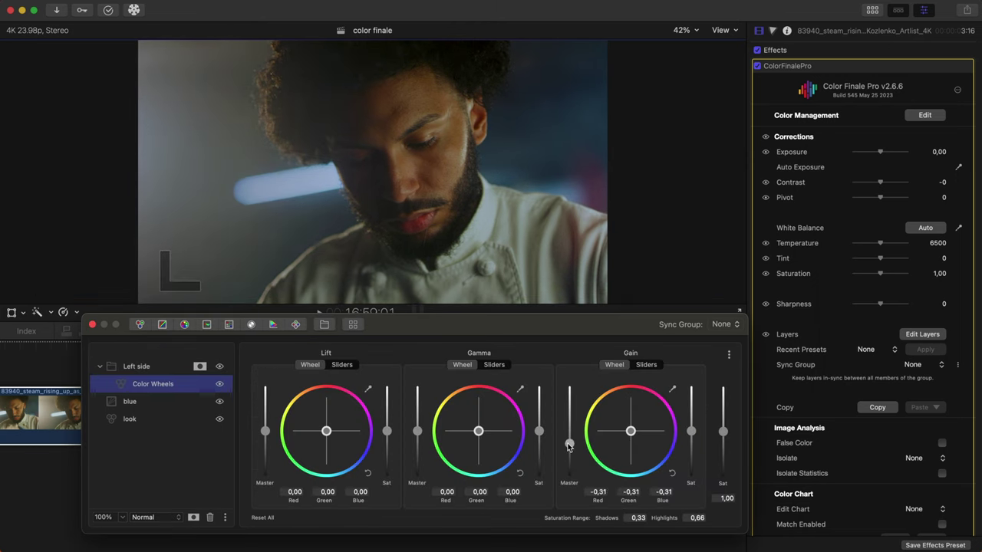
{"action": "left_click_drag", "start_coordinate": [630, 431], "coordinate": [665, 512]}
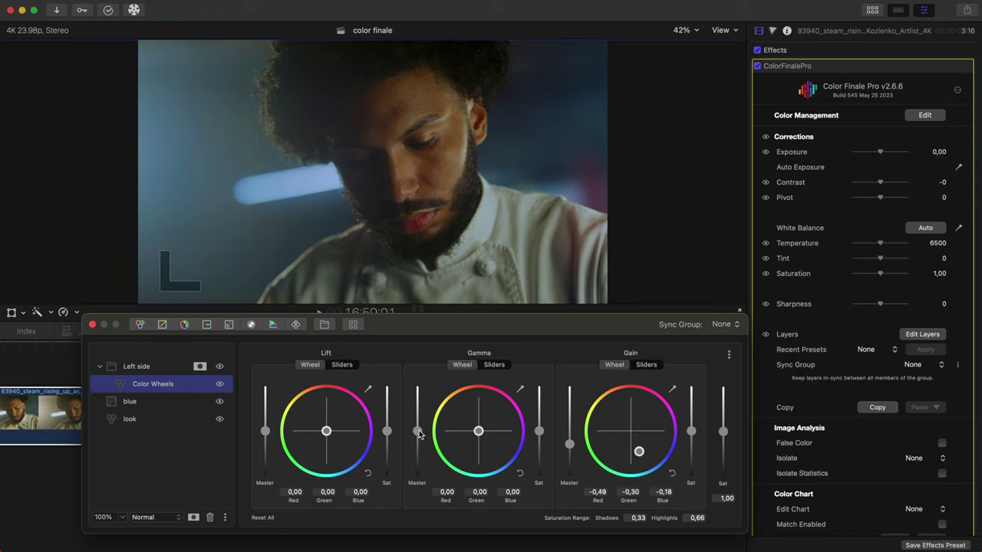
{"action": "left_click_drag", "start_coordinate": [418, 434], "coordinate": [418, 437]}
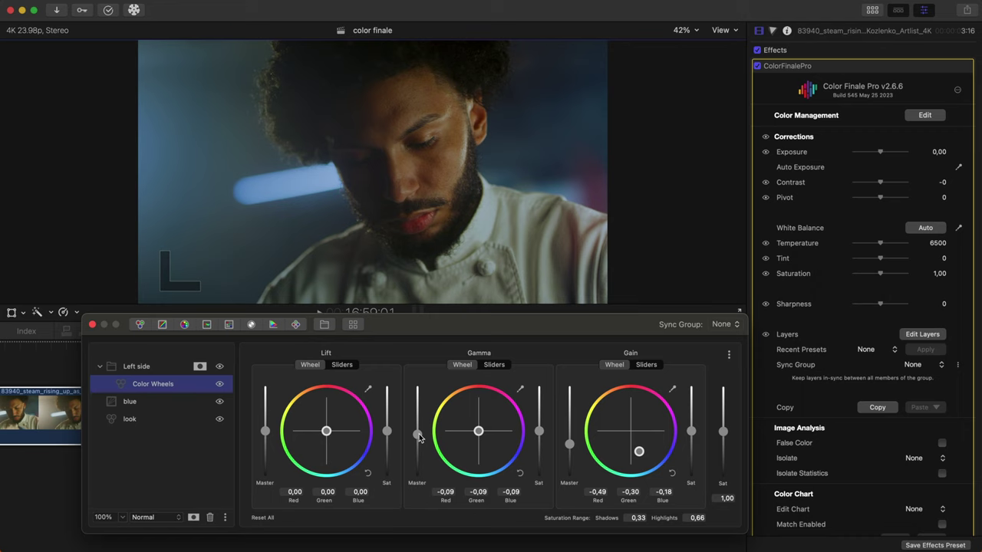
{"action": "left_click_drag", "start_coordinate": [387, 432], "coordinate": [342, 448]}
{"action": "left_click_drag", "start_coordinate": [388, 414], "coordinate": [387, 407]}
{"action": "left_click_drag", "start_coordinate": [479, 432], "coordinate": [499, 461]}
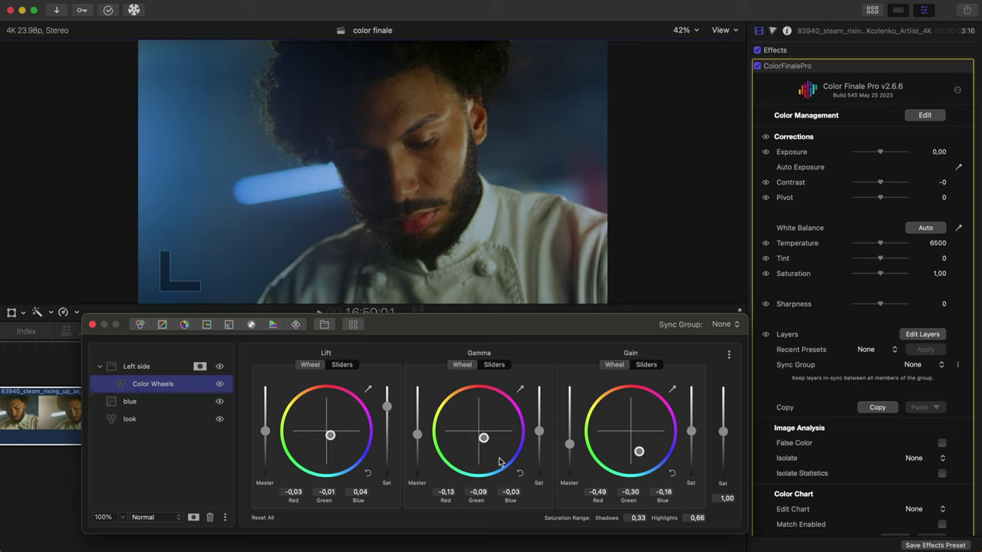
Add an HSL Curves layer, sample the blue tube light, and raise its Hue vs Sat point.
{"action": "left_click", "coordinate": [207, 325]}
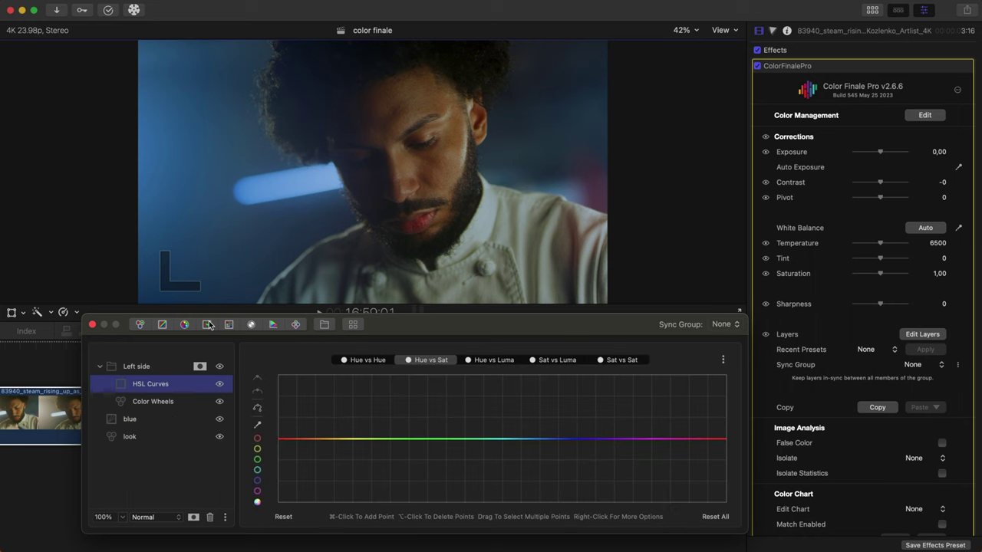
{"action": "left_click", "coordinate": [258, 425]}
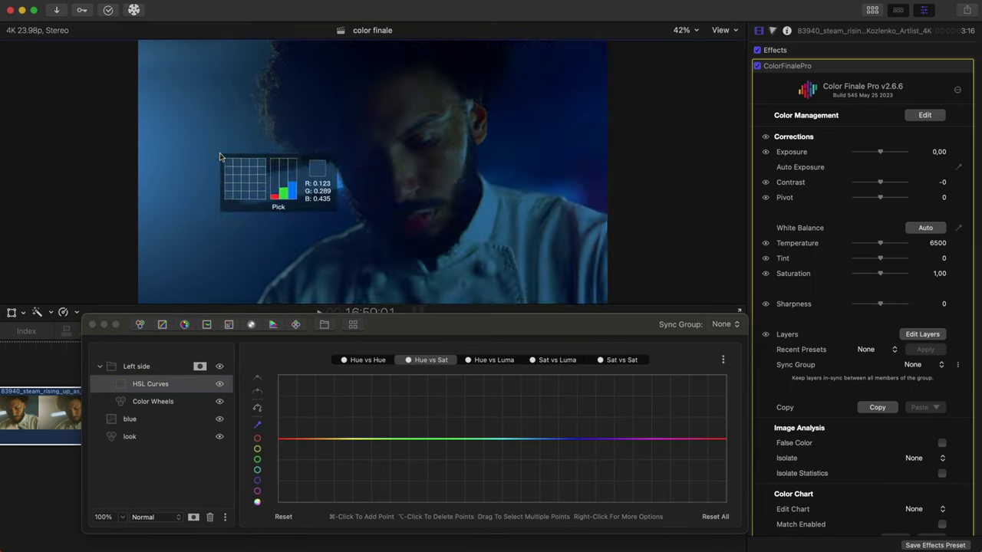
{"action": "left_click", "coordinate": [219, 157]}
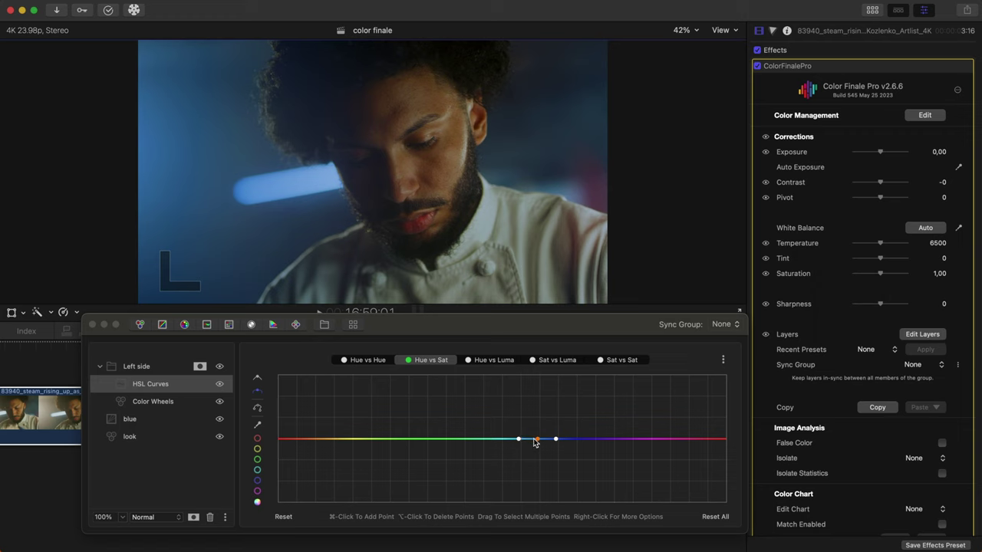
{"action": "mouse_move", "coordinate": [535, 442]}
{"action": "left_mouse_down"}
{"action": "mouse_move", "coordinate": [537, 417]}
{"action": "mouse_move", "coordinate": [482, 439]}
{"action": "mouse_move", "coordinate": [576, 439]}
{"action": "mouse_move", "coordinate": [531, 428]}
{"action": "left_mouse_up"}
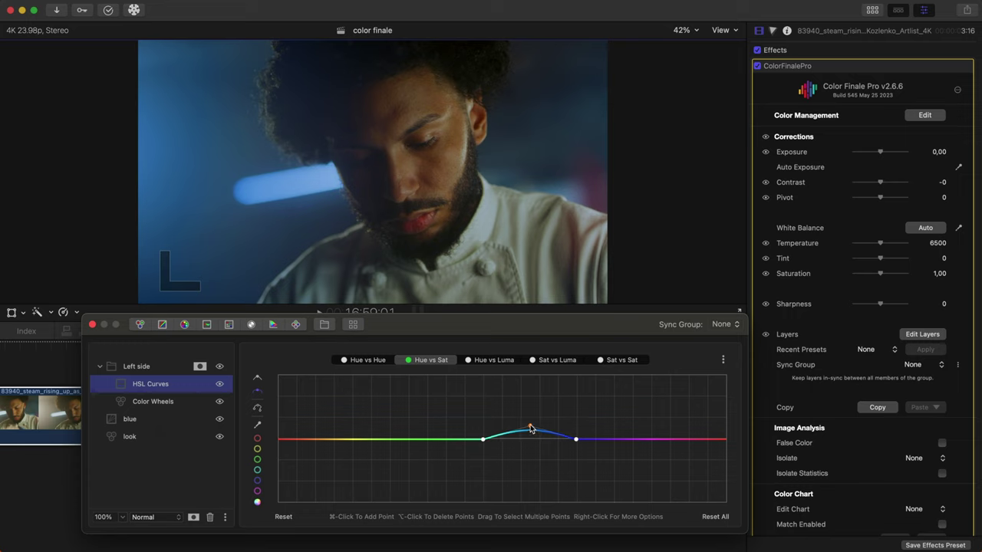
{"action": "left_click", "coordinate": [199, 366]}
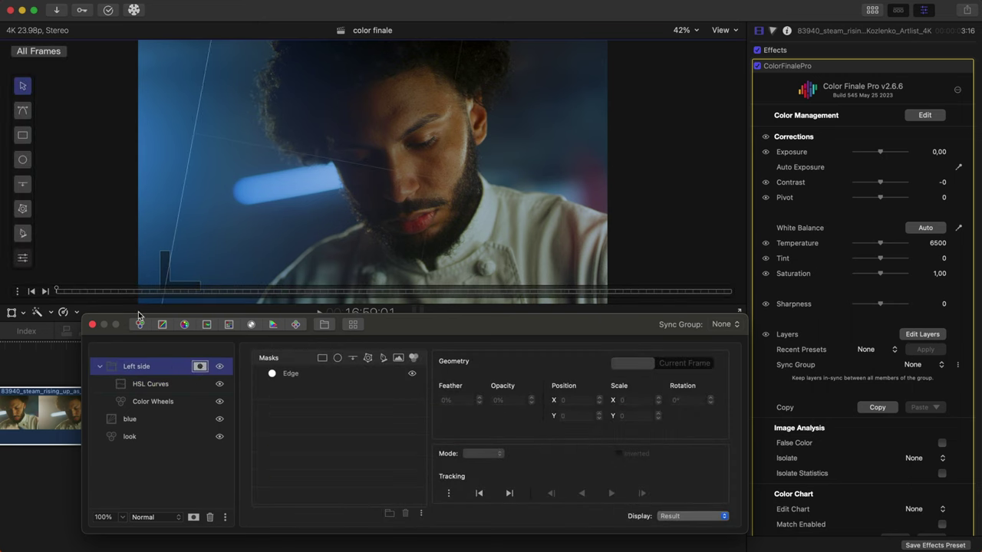
Draw a B-Spline mask around the blue light streak and track it forward through the clip.
{"action": "left_click", "coordinate": [23, 208]}
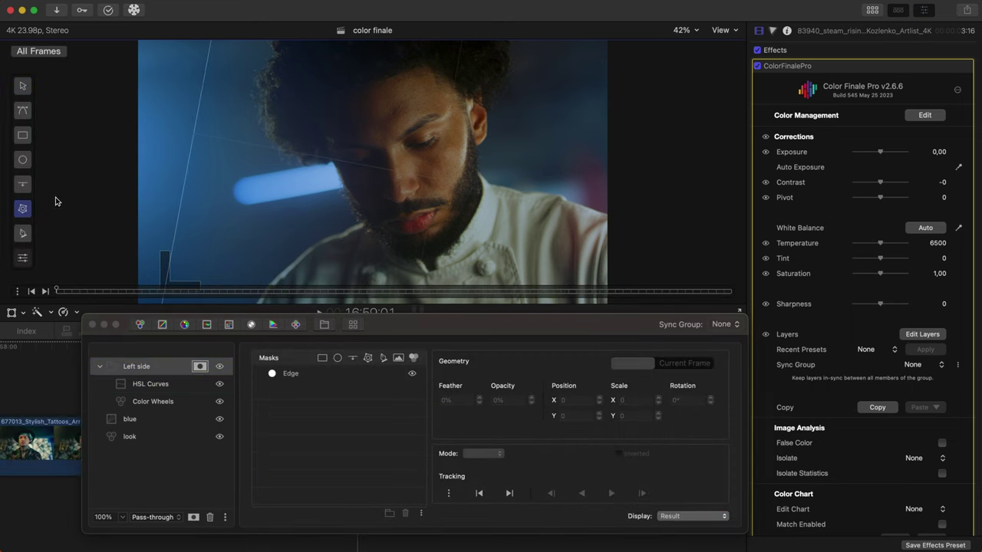
{"action": "left_click", "coordinate": [304, 170]}
{"action": "left_click", "coordinate": [254, 174]}
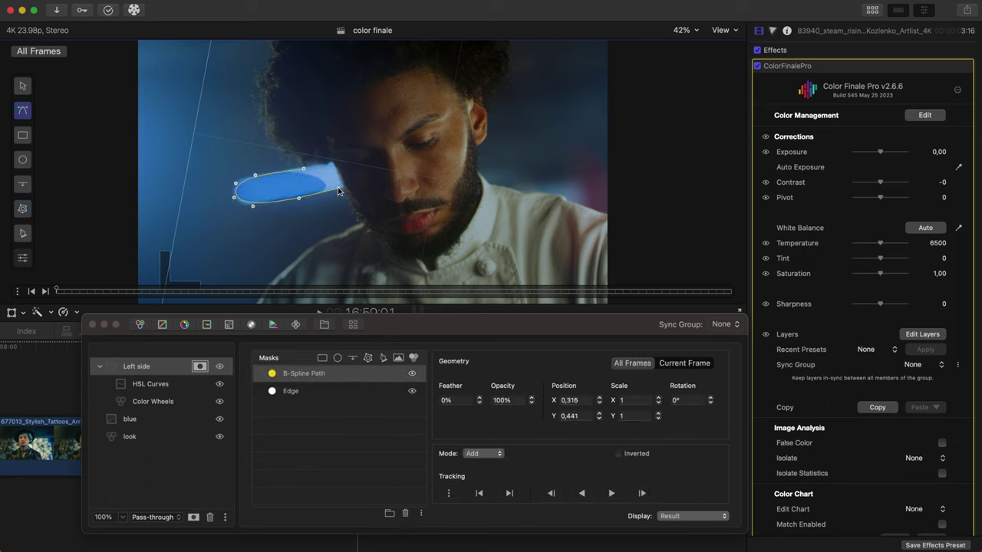
{"action": "left_click_drag", "start_coordinate": [253, 206], "coordinate": [242, 208]}
{"action": "left_click_drag", "start_coordinate": [304, 168], "coordinate": [307, 198]}
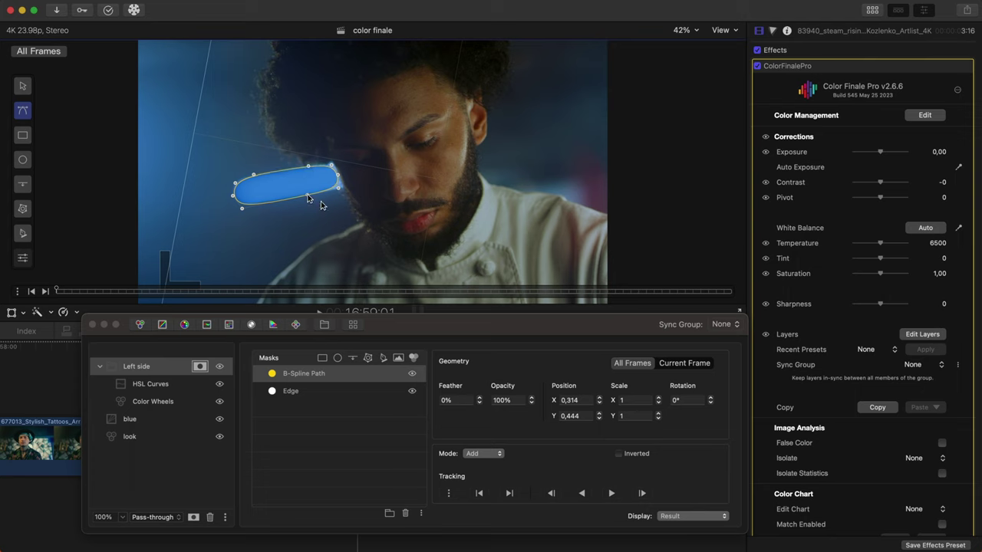
{"action": "left_click", "coordinate": [642, 493]}
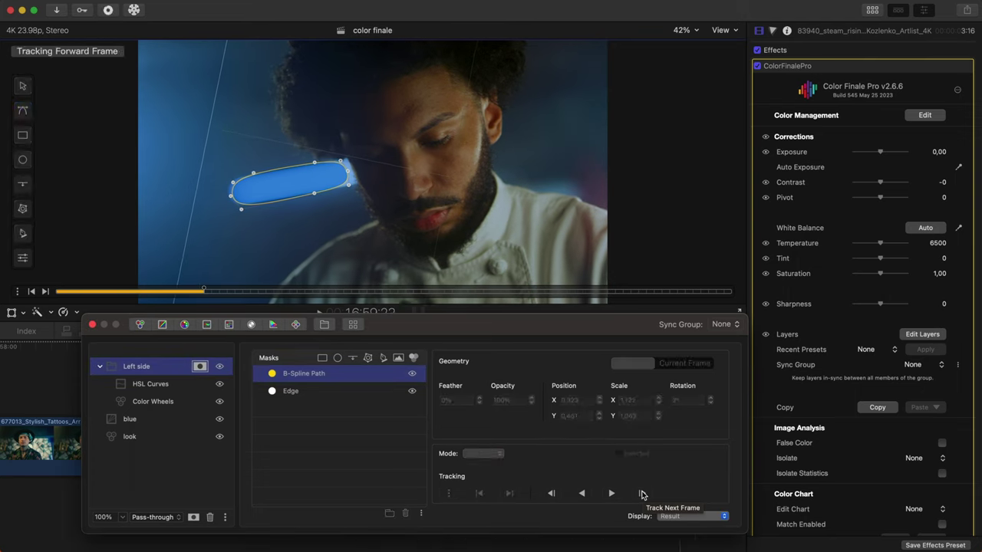
{"action": "left_click", "coordinate": [318, 190]}
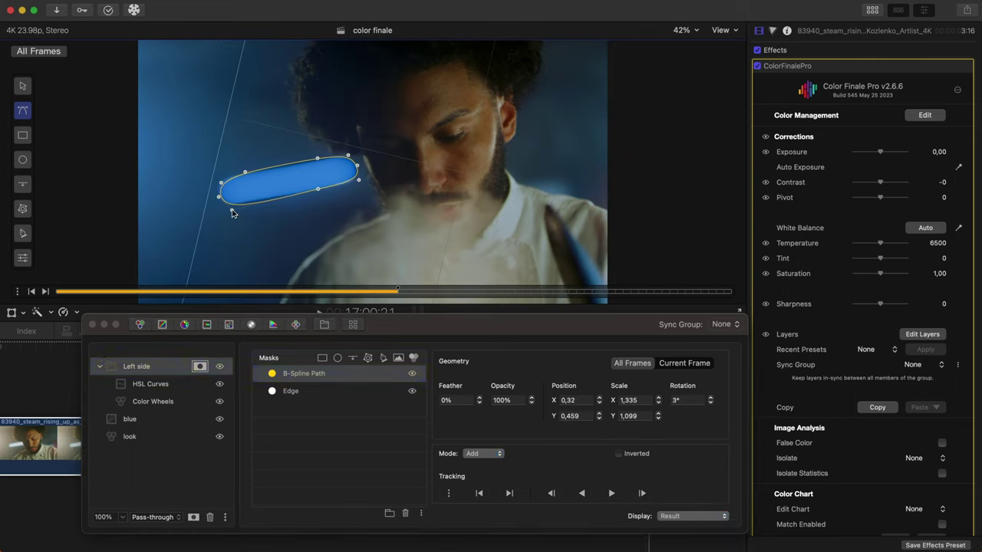
{"action": "left_click", "coordinate": [642, 493]}
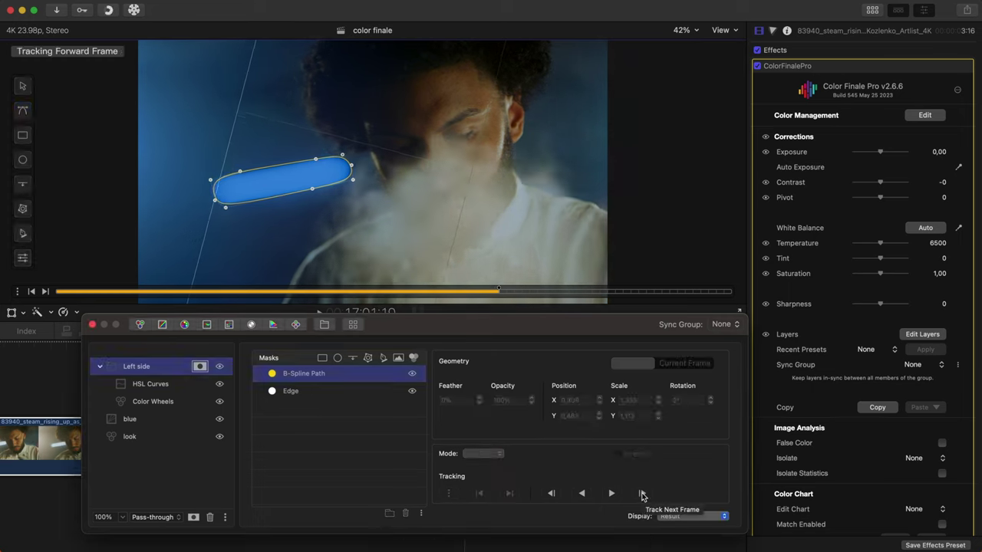
{"action": "left_click", "coordinate": [207, 197]}
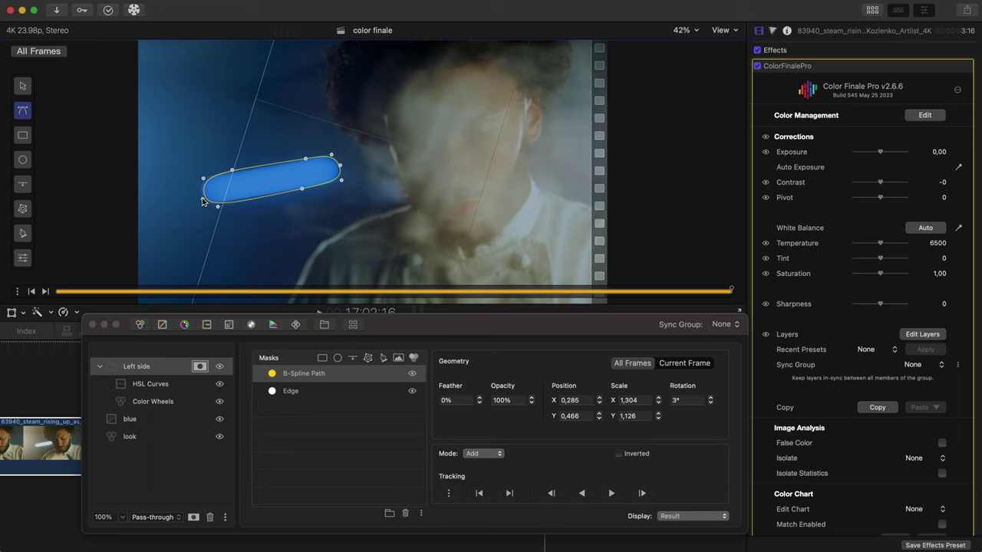
Set the streak mask's Feather to 25% and its Mode to Subtract.
{"action": "left_click", "coordinate": [445, 402]}
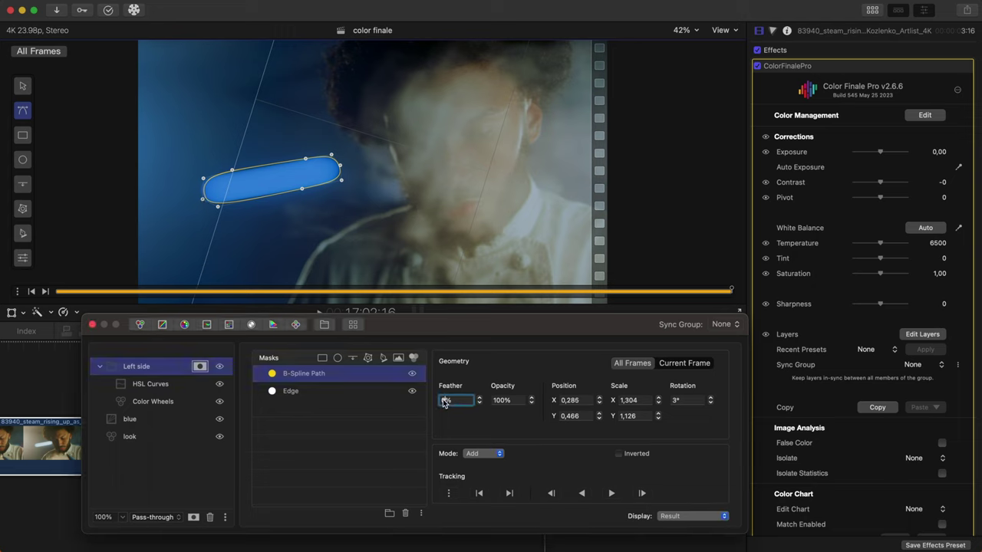
{"action": "type", "text": "25"}
{"action": "key", "text": "Return"}
{"action": "left_click", "coordinate": [473, 455]}
{"action": "left_click", "coordinate": [476, 467]}
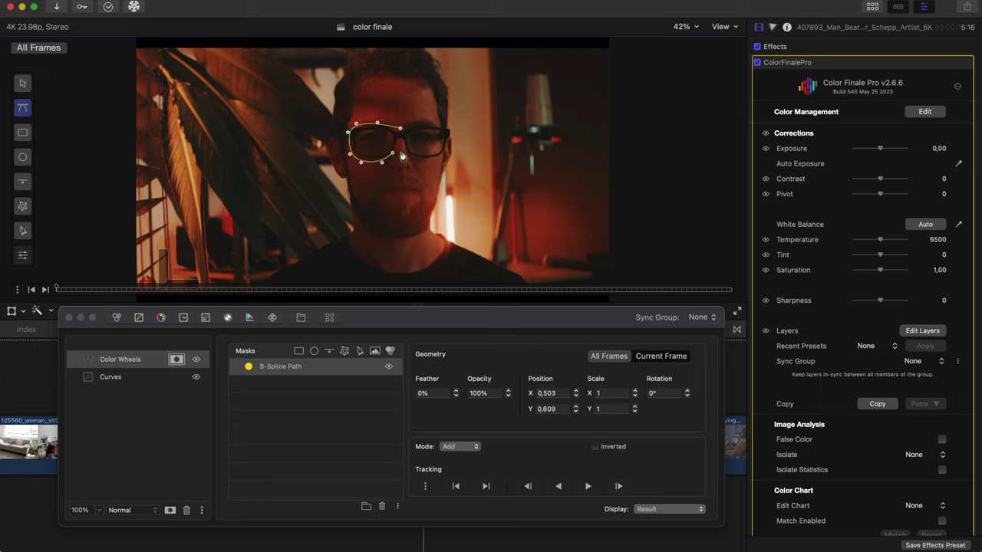
Close a B-Spline Path mask around the eyeglasses.
{"action": "left_click", "coordinate": [414, 156]}
{"action": "left_click", "coordinate": [444, 157]}
{"action": "left_click", "coordinate": [451, 145]}
{"action": "left_click", "coordinate": [450, 127]}
{"action": "left_click", "coordinate": [424, 124]}
{"action": "left_click", "coordinate": [399, 128]}
{"action": "left_click", "coordinate": [422, 394]}
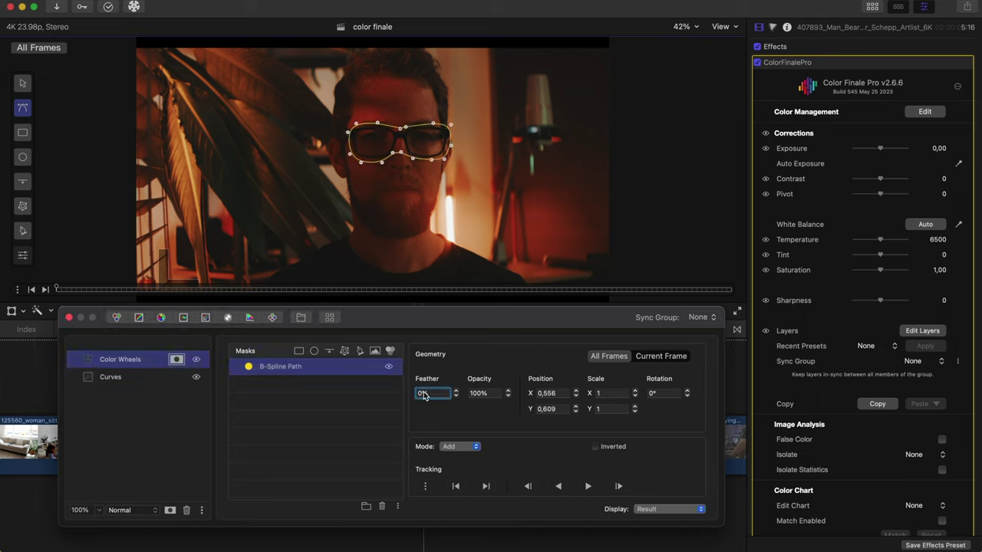
{"action": "key", "text": "Escape"}
Raise Gamma inside the glasses mask and track the mask forward through the clip.
{"action": "left_click_drag", "start_coordinate": [394, 426], "coordinate": [394, 419]}
{"action": "left_click_drag", "start_coordinate": [454, 423], "coordinate": [455, 419]}
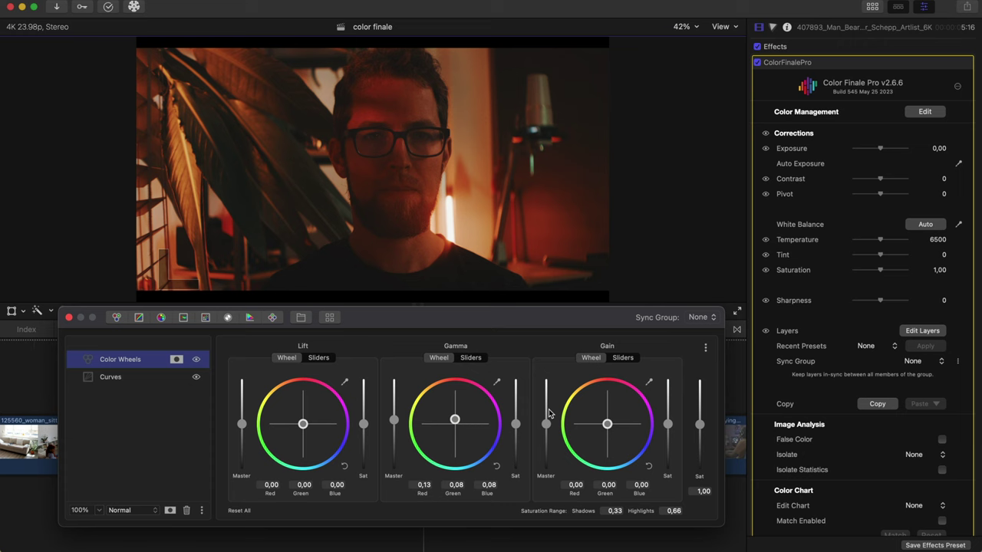
{"action": "left_click", "coordinate": [177, 359]}
{"action": "left_click", "coordinate": [269, 371]}
{"action": "left_click", "coordinate": [619, 485]}
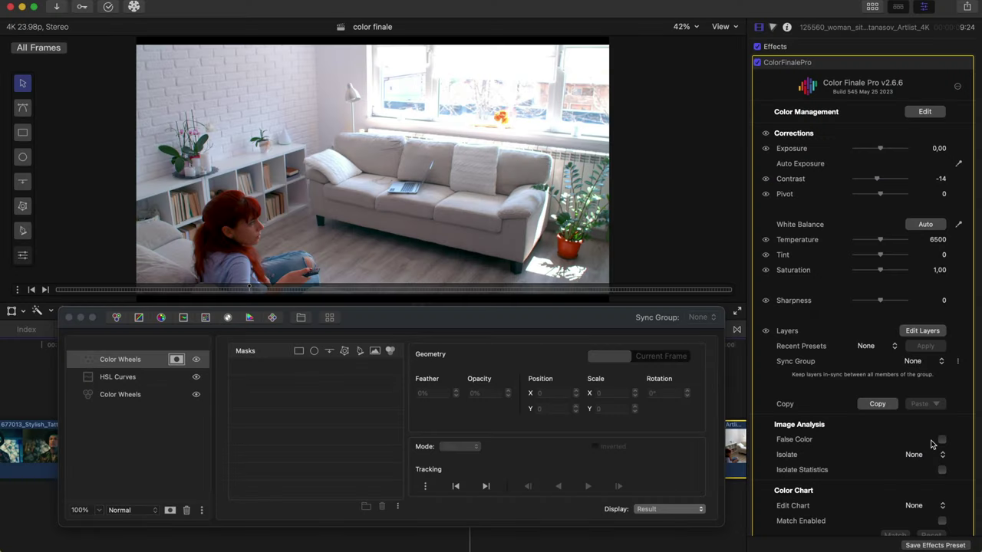
Check exposure with False Color, then add and position an Edge mask on the woman's clip.
{"action": "left_click", "coordinate": [942, 440]}
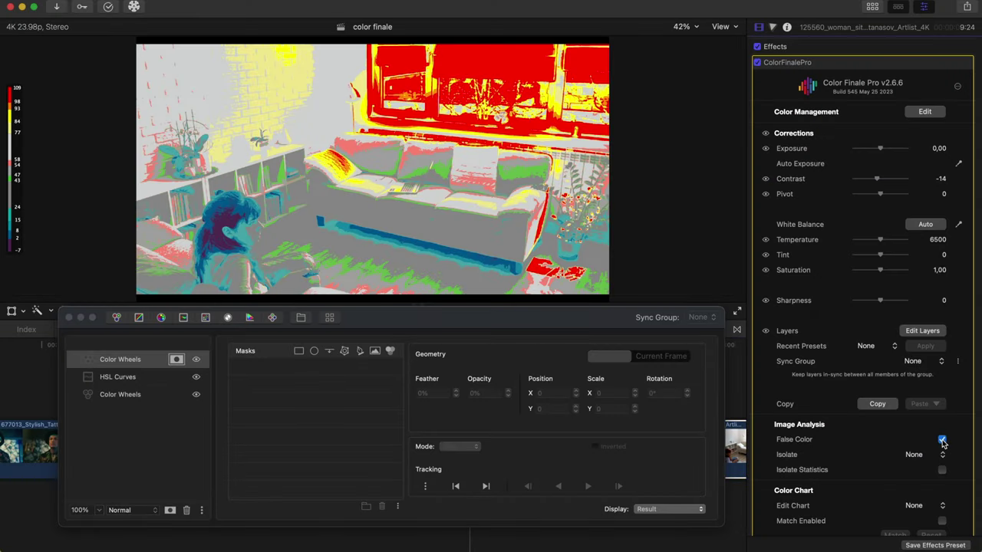
{"action": "left_click", "coordinate": [941, 440]}
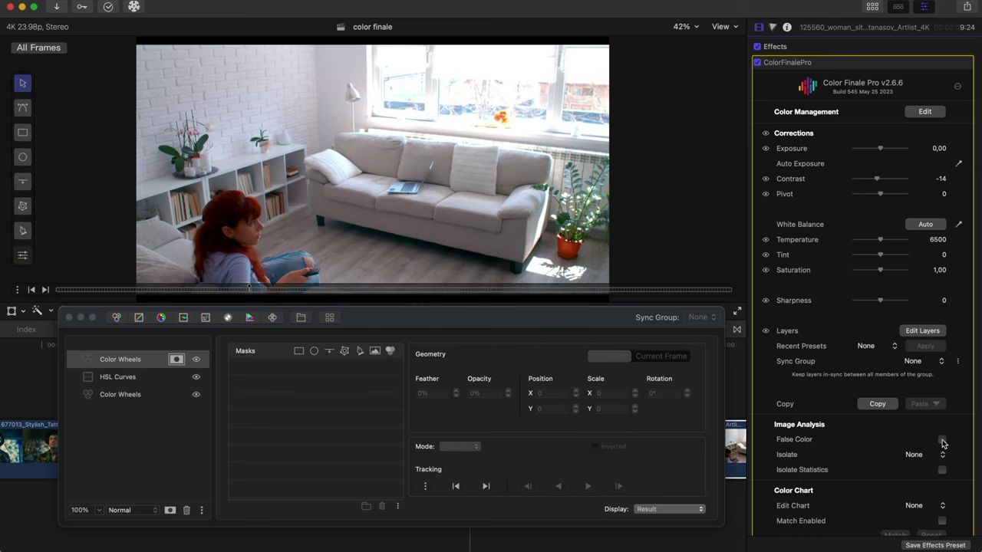
{"action": "left_click", "coordinate": [23, 181]}
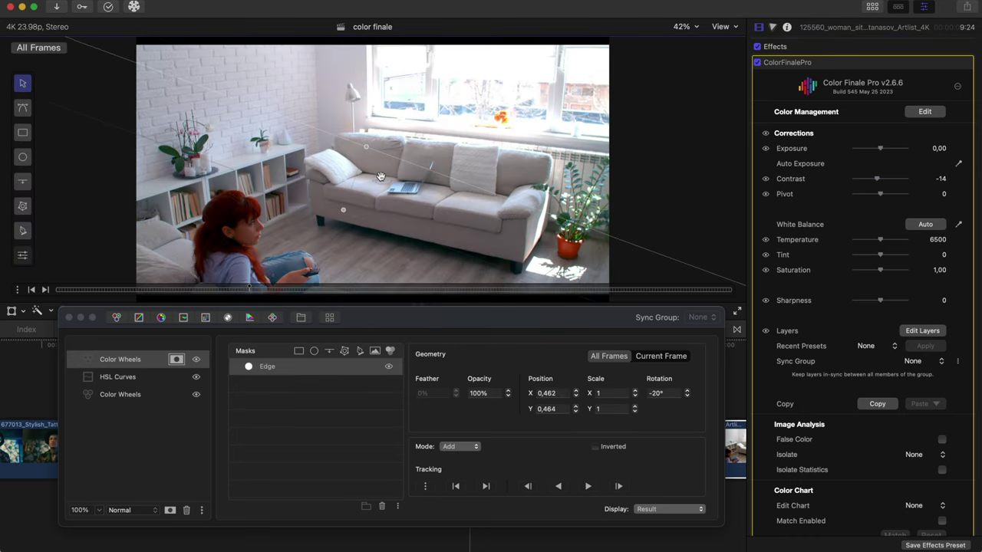
{"action": "left_click_drag", "start_coordinate": [380, 177], "coordinate": [379, 178]}
Lower the Color Wheels Gain to -0.04 and recheck the window highlights with False Color.
{"action": "left_click", "coordinate": [135, 364]}
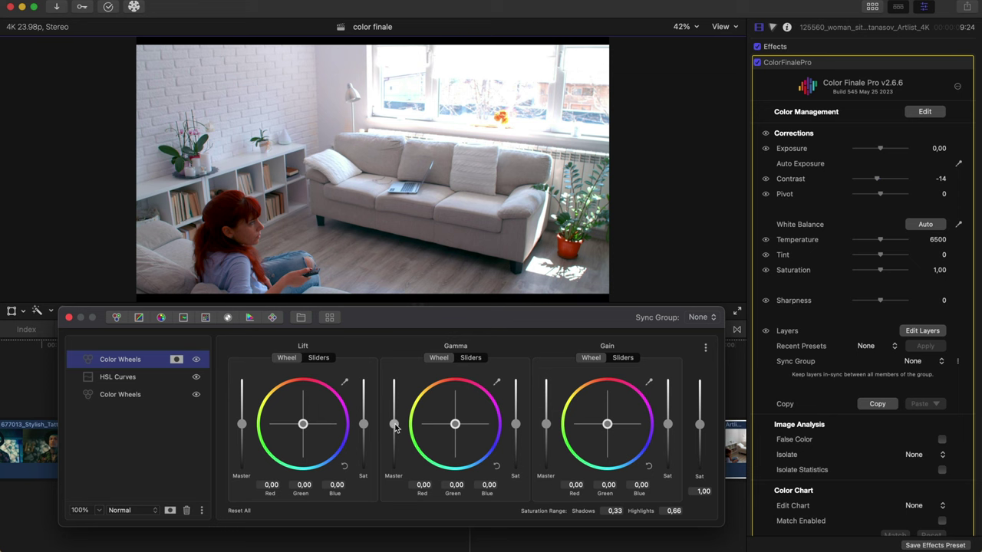
{"action": "left_click_drag", "start_coordinate": [547, 427], "coordinate": [547, 428]}
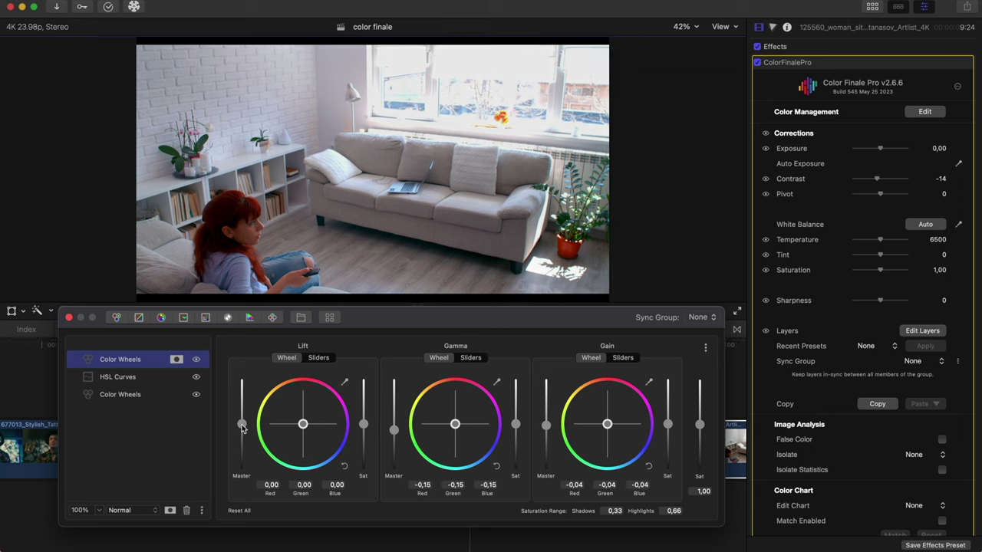
{"action": "left_click", "coordinate": [942, 439]}
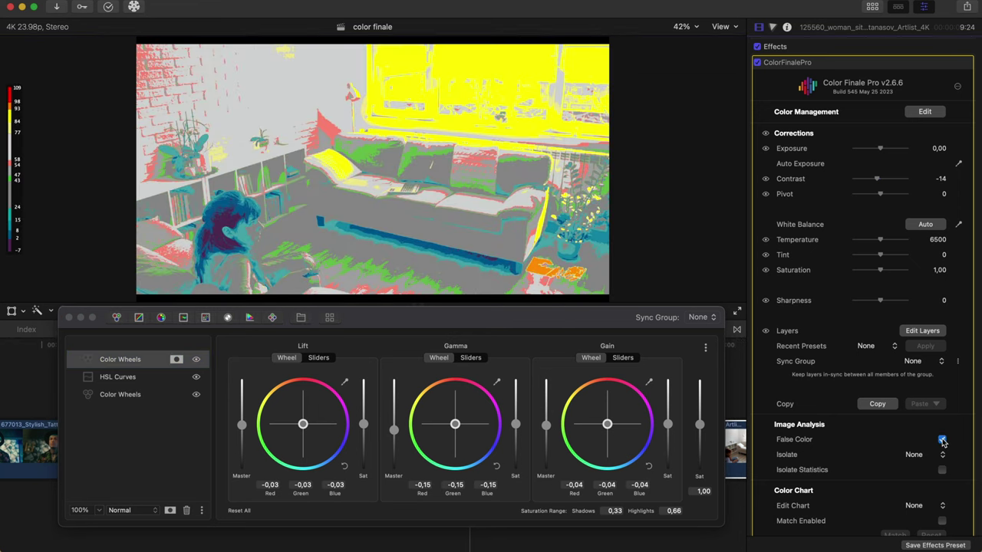